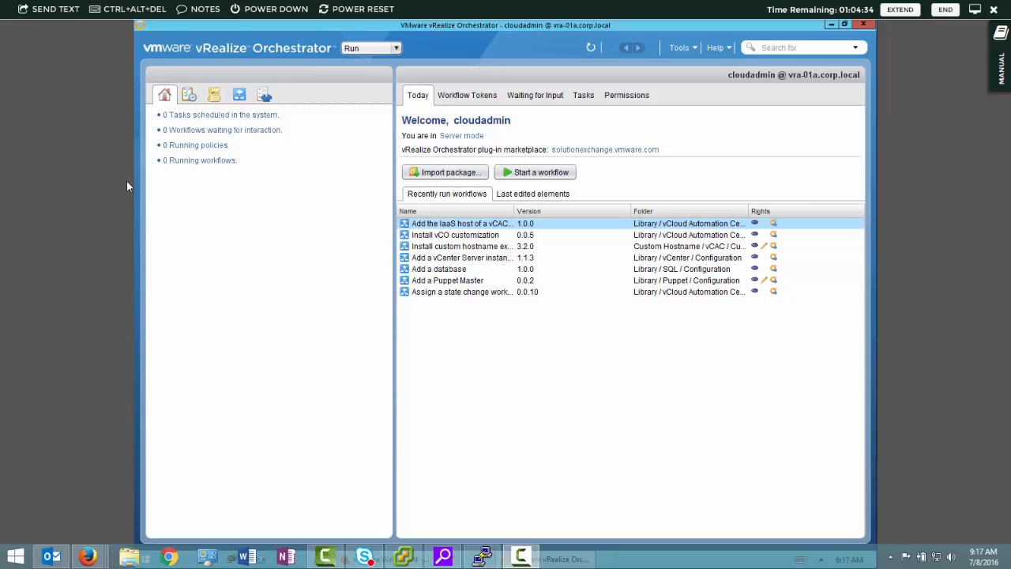
Open the "Add port group to distributed virtual switch" workflow from the Library's vCenter Networking folder.
click(239, 97)
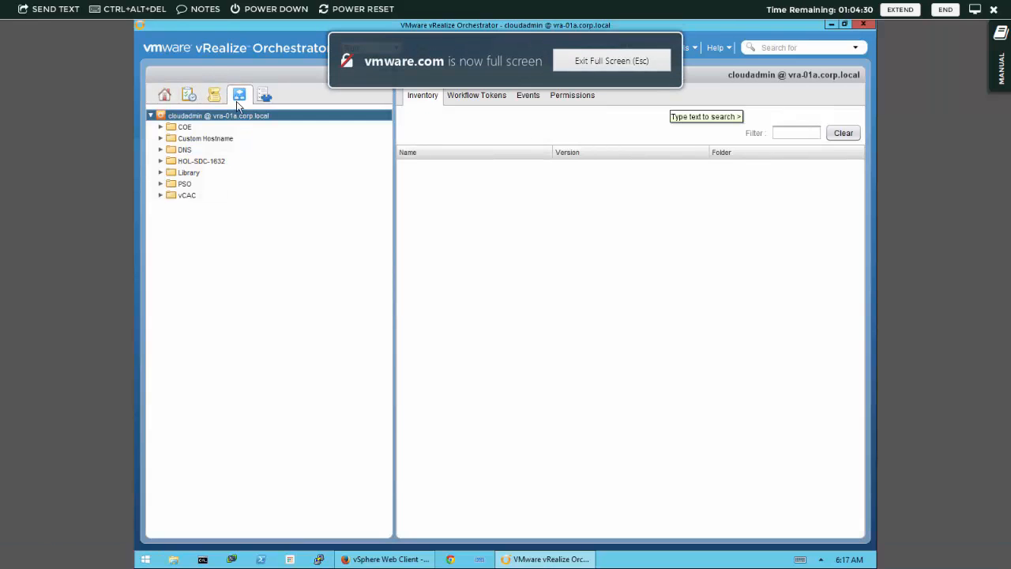
click(160, 173)
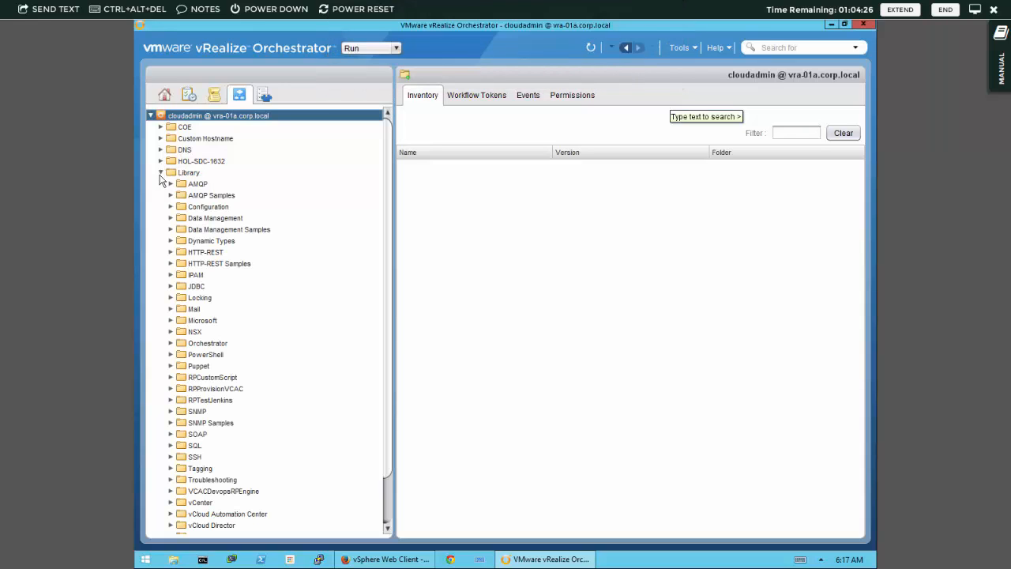
scroll(250, 416, down, 2)
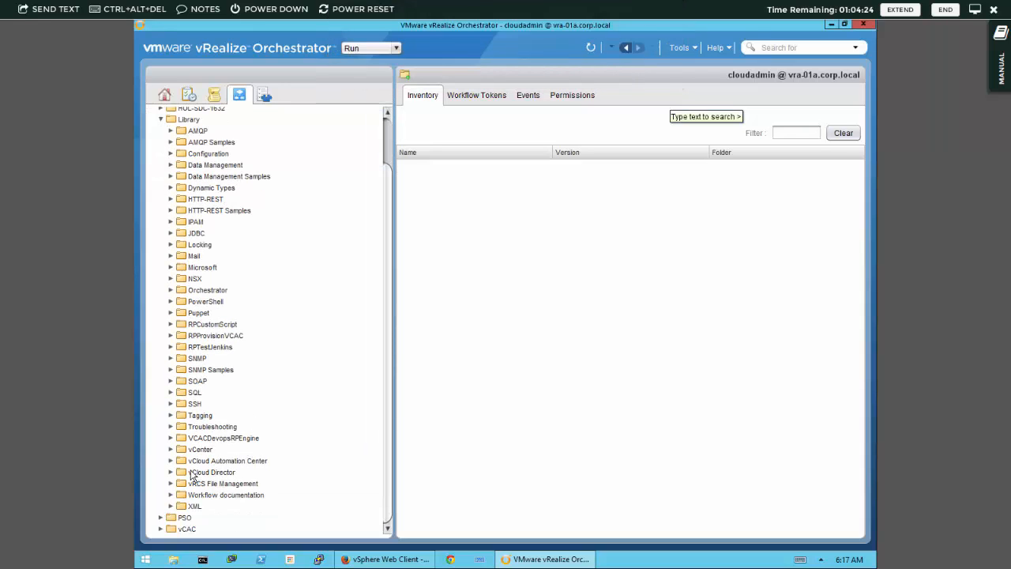
click(171, 448)
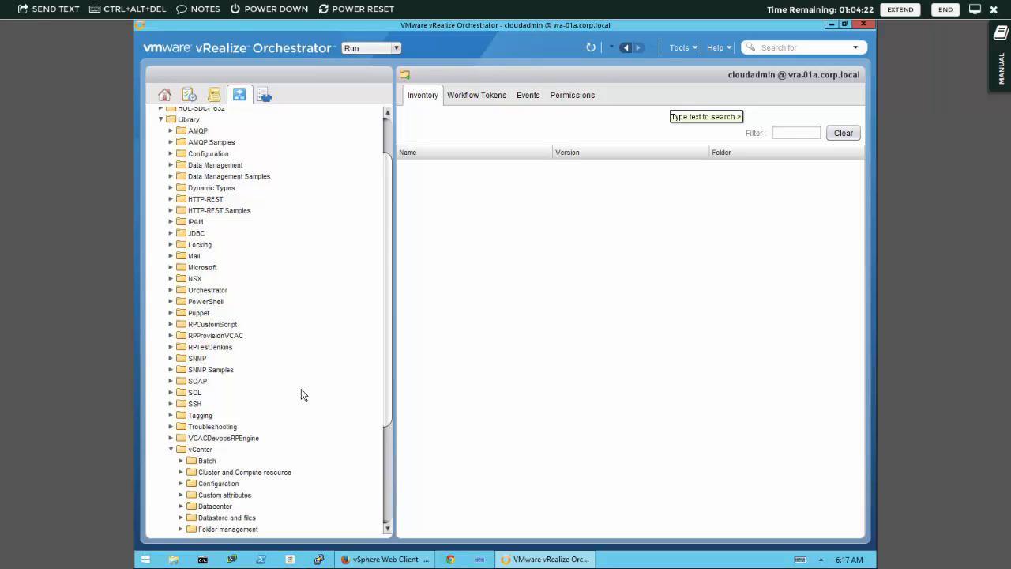
scroll(301, 394, down, 5)
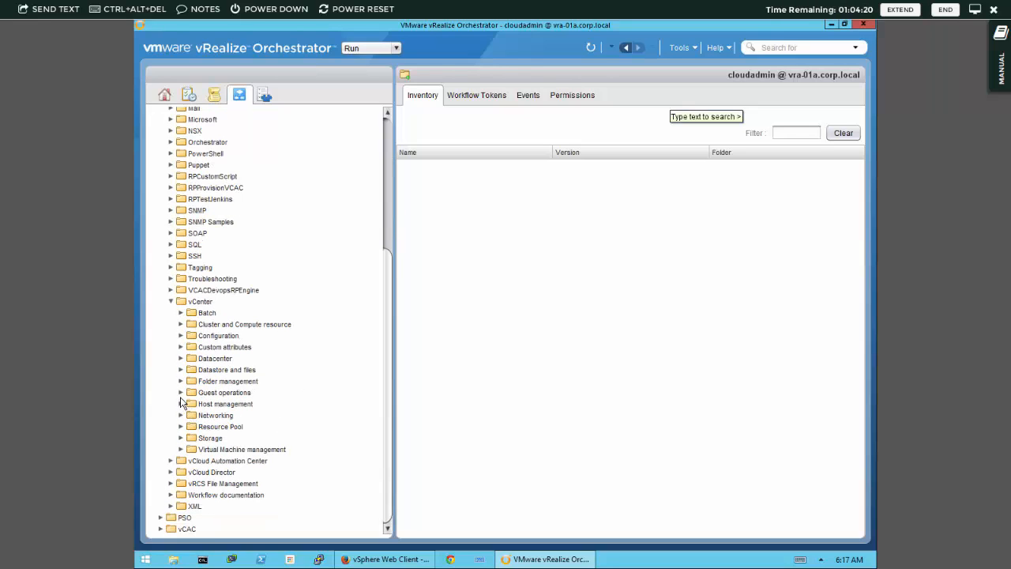
click(180, 415)
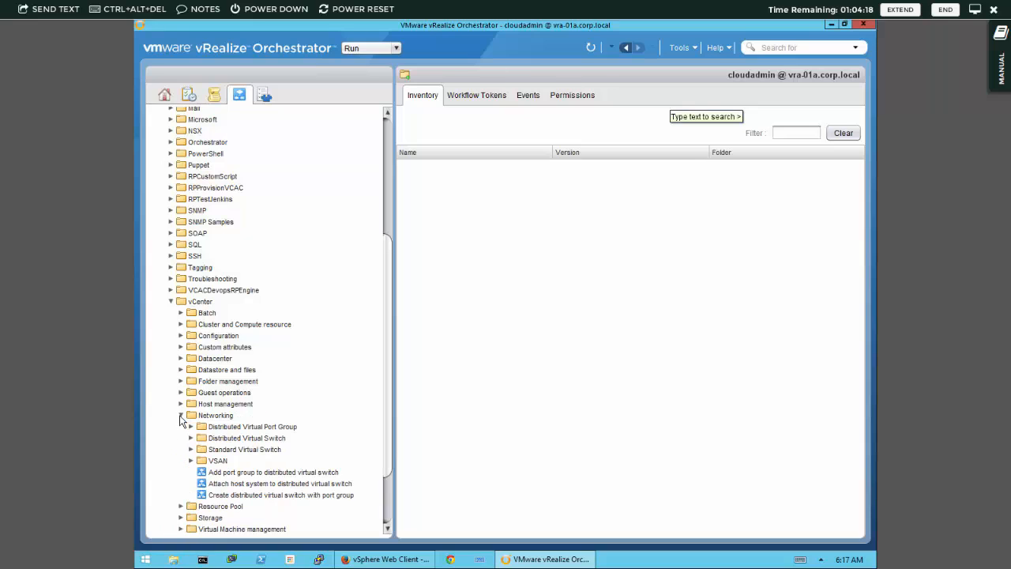
scroll(304, 406, down, 1)
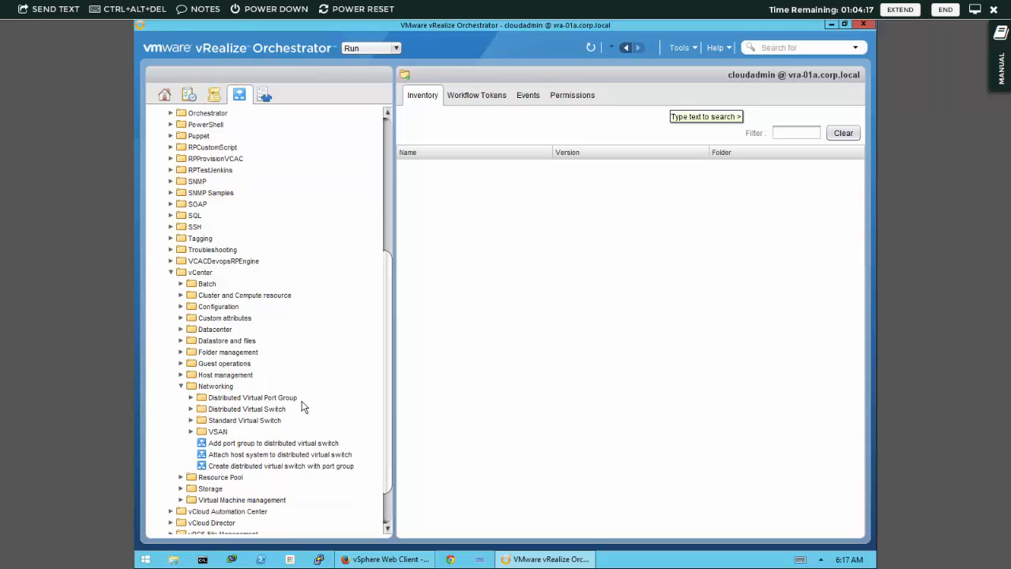
click(274, 443)
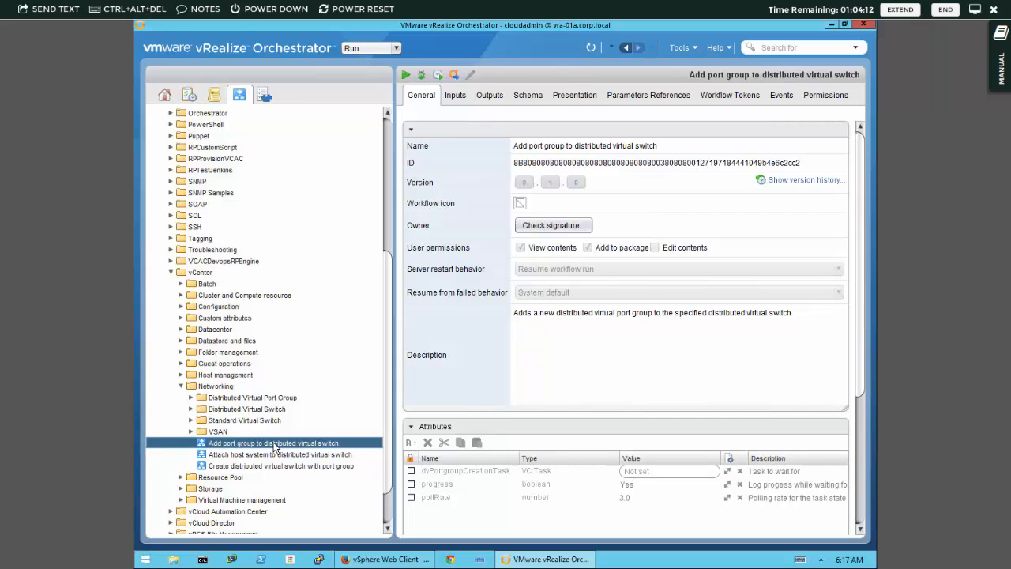
Display the workflow's schema and enlarge the diagram area to show the whole flow down to its end element.
click(529, 98)
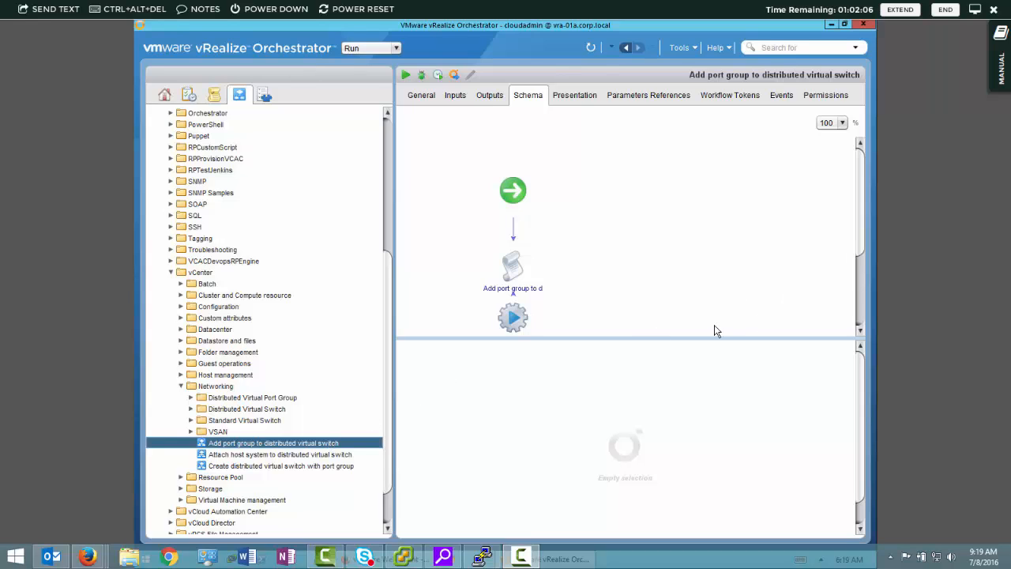
key(F11)
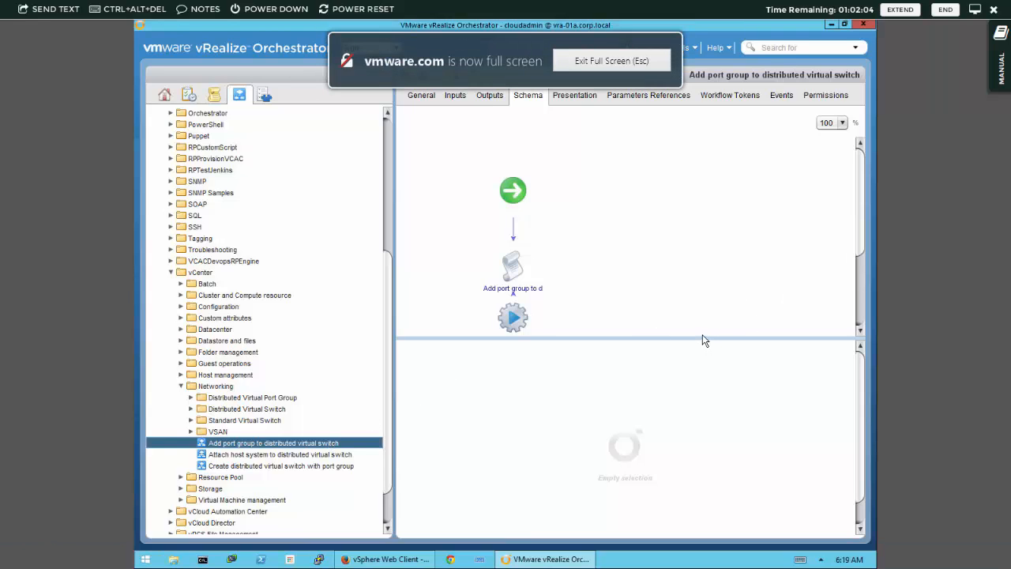
drag(700, 339, 700, 461)
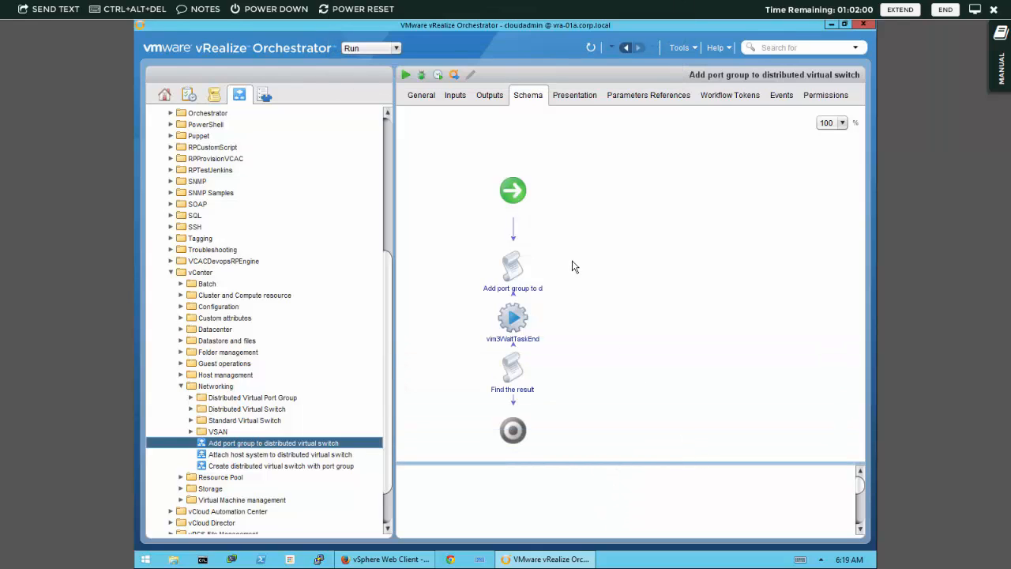
Examine the script of the schema's "Add port group to distributed virtual switch" task in an enlarged details area.
click(513, 317)
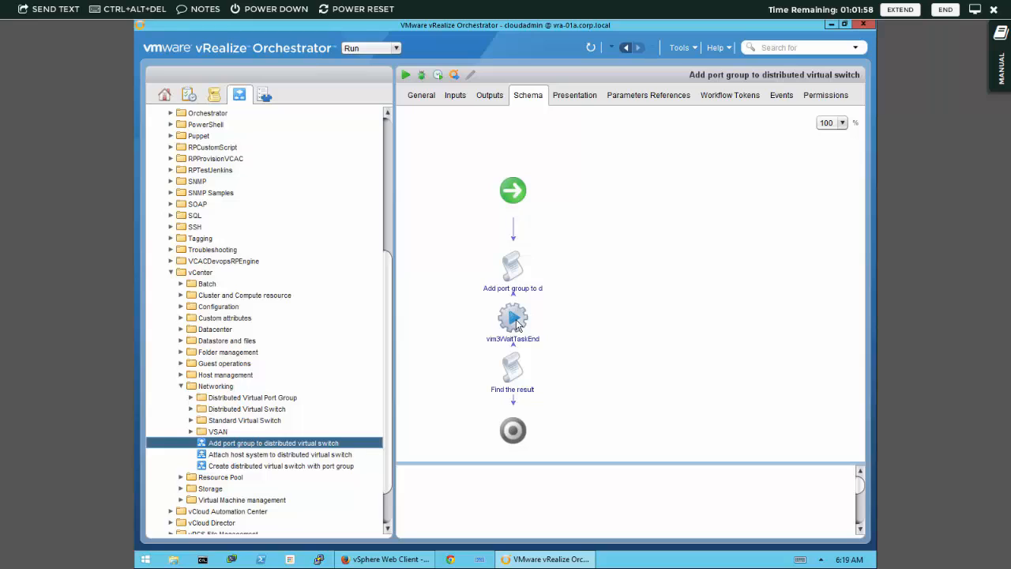
click(515, 269)
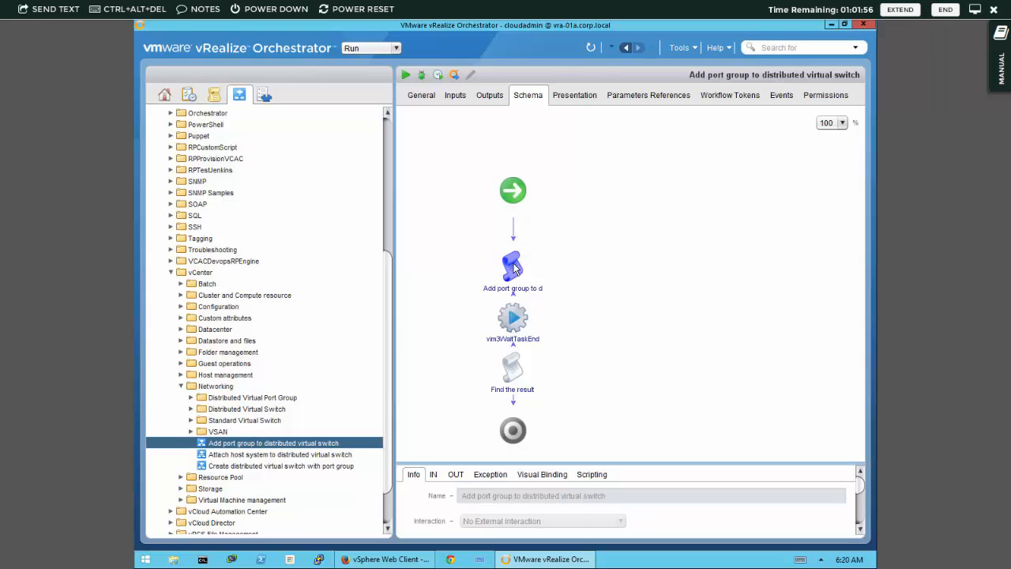
click(601, 474)
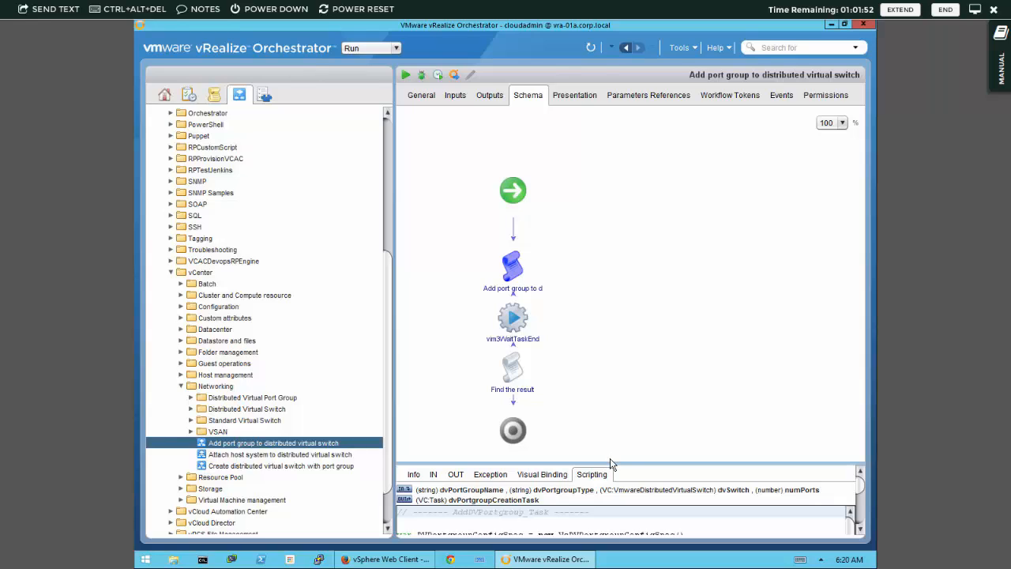
drag(611, 463, 612, 358)
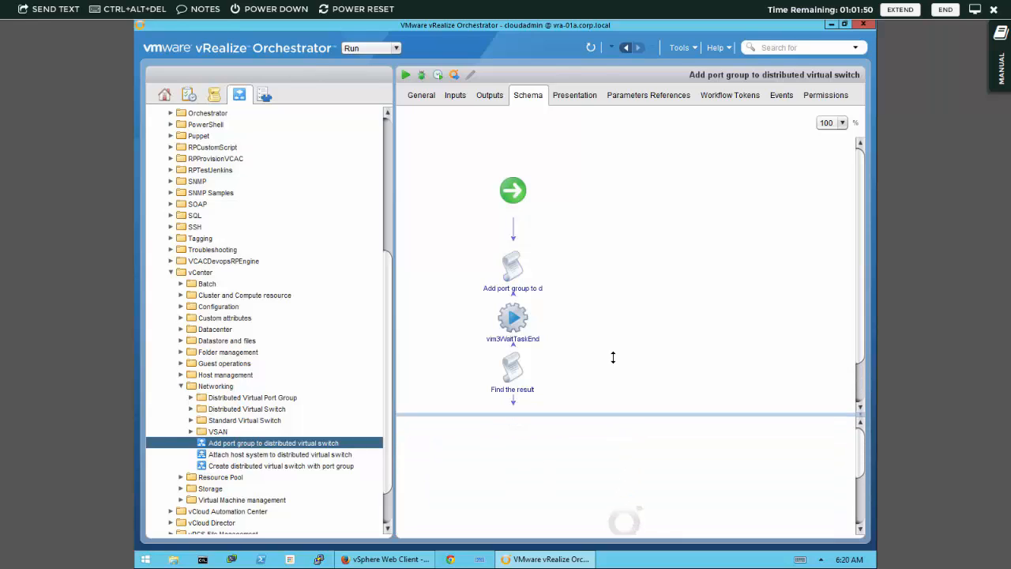
click(513, 269)
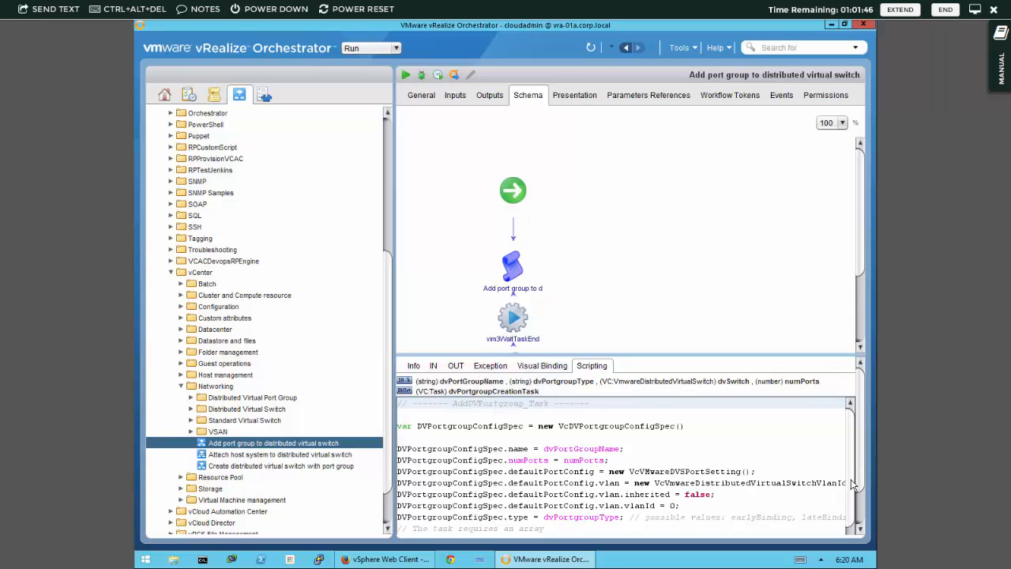
scroll(851, 484, down, 1)
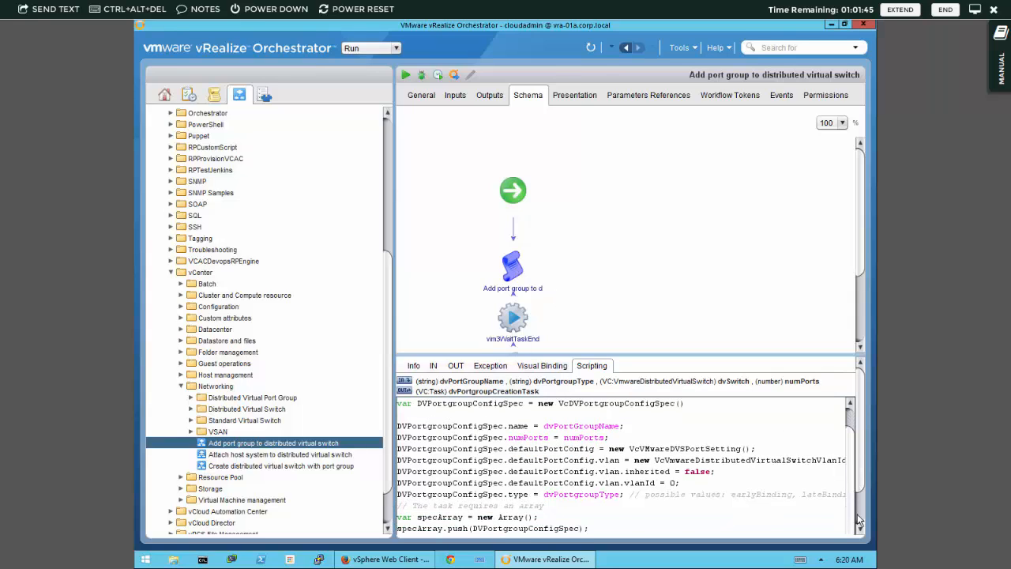
Inspect the vim3WaitTaskEnd, "Find the result" and end elements in turn, and return to the script of the add port group task.
click(514, 319)
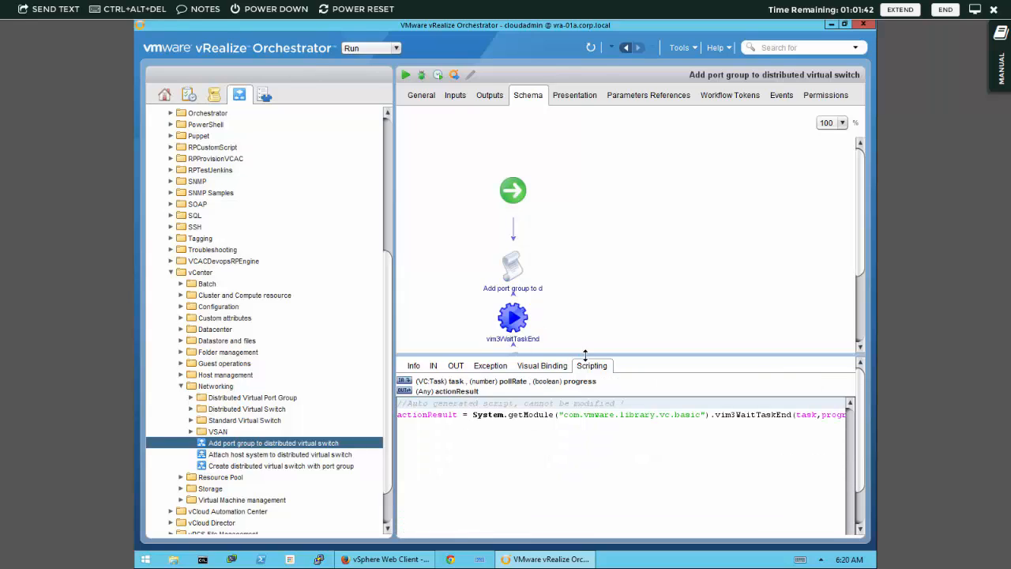
drag(585, 355, 598, 445)
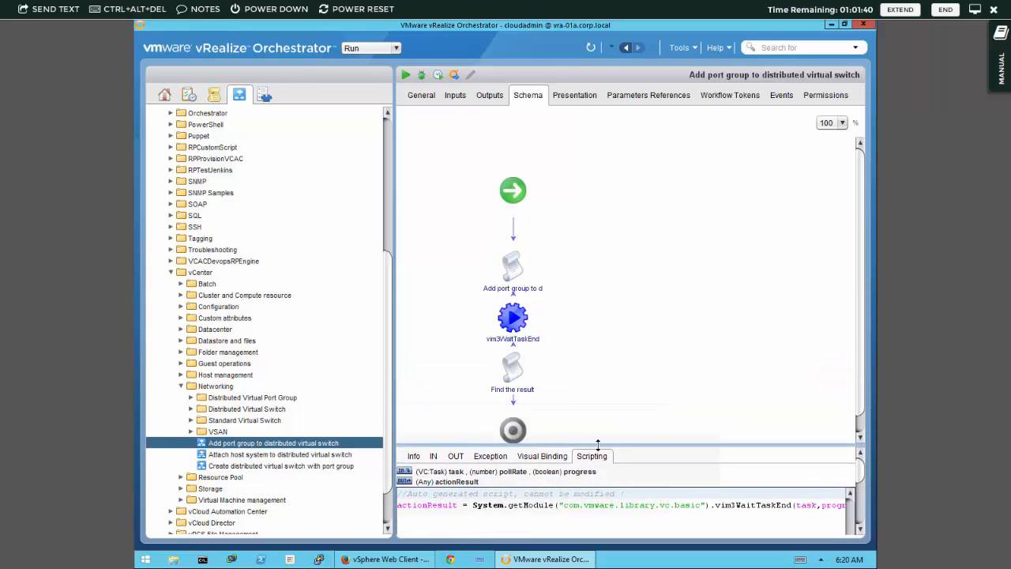
click(514, 369)
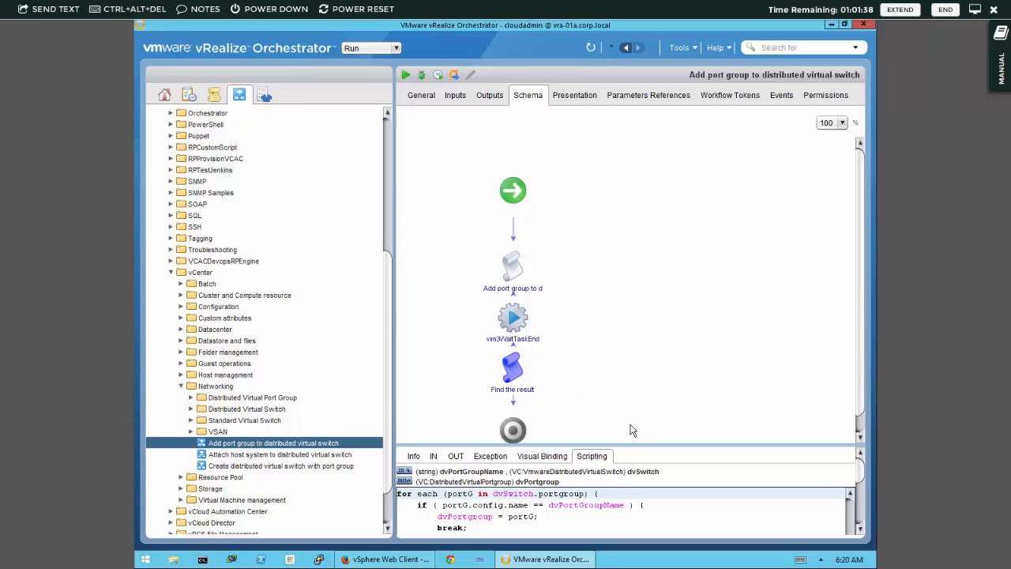
click(512, 431)
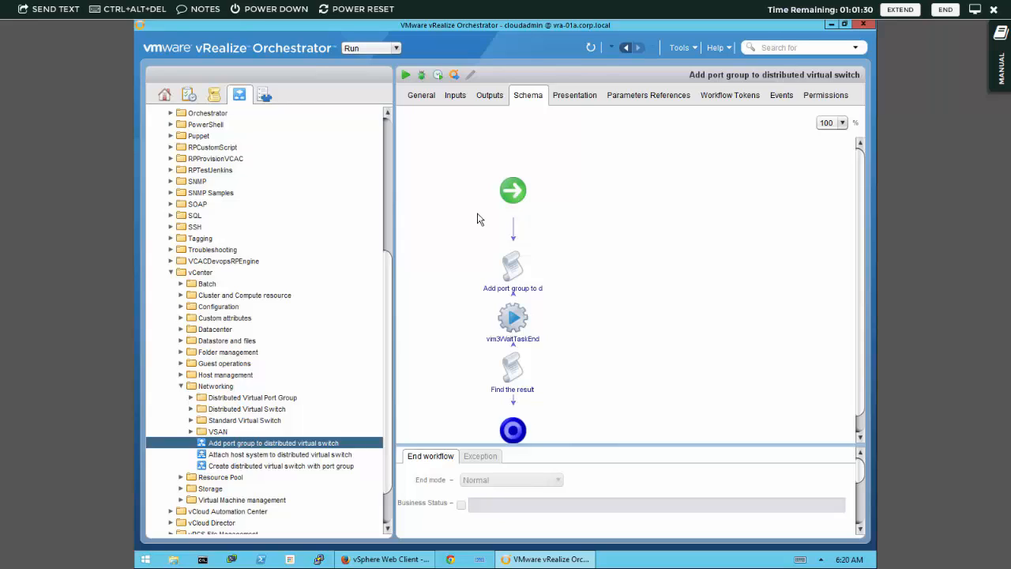
click(517, 274)
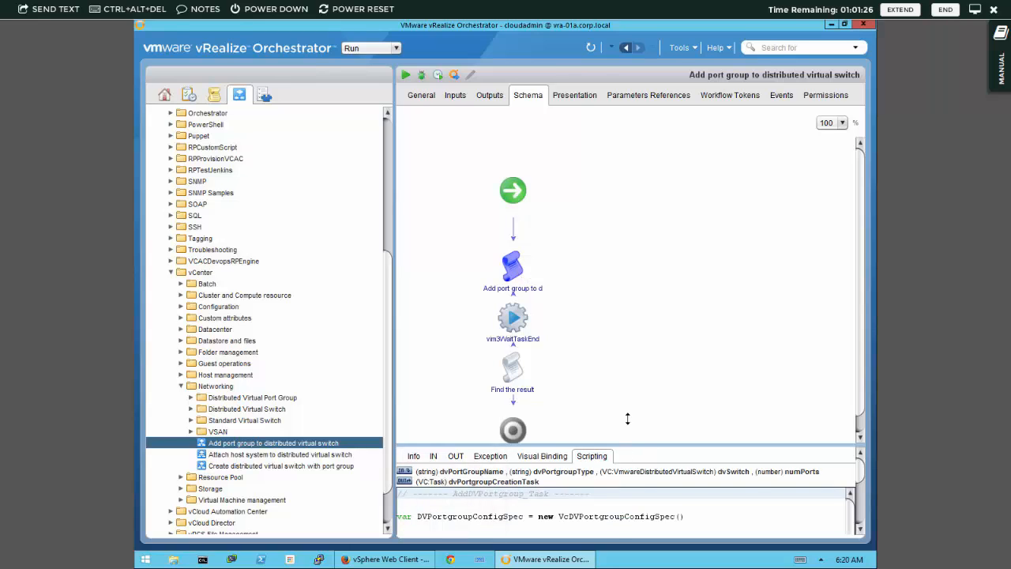
drag(627, 418, 629, 382)
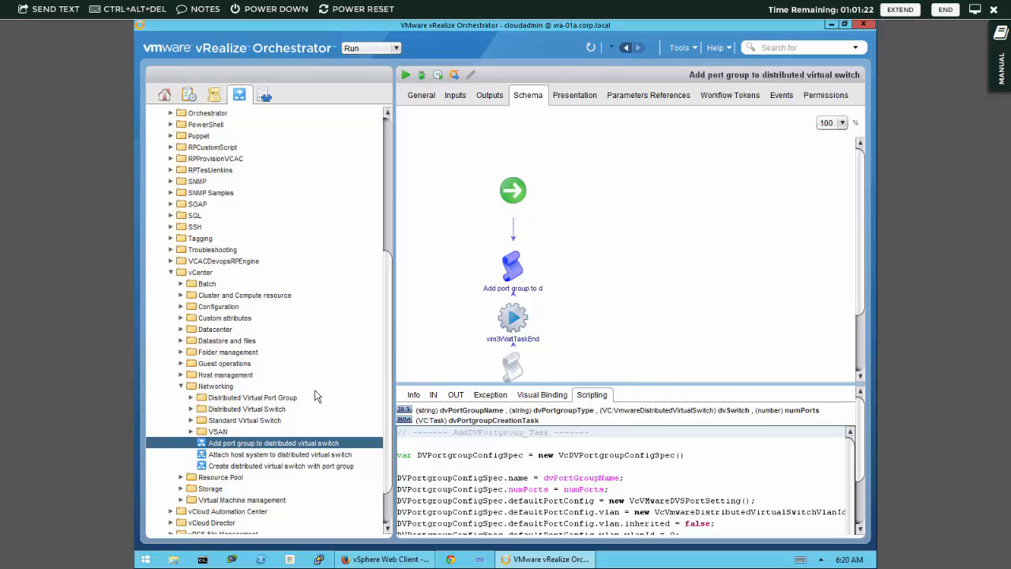
Create a new workflow named "Test" in the vCenter Networking folder.
click(221, 388)
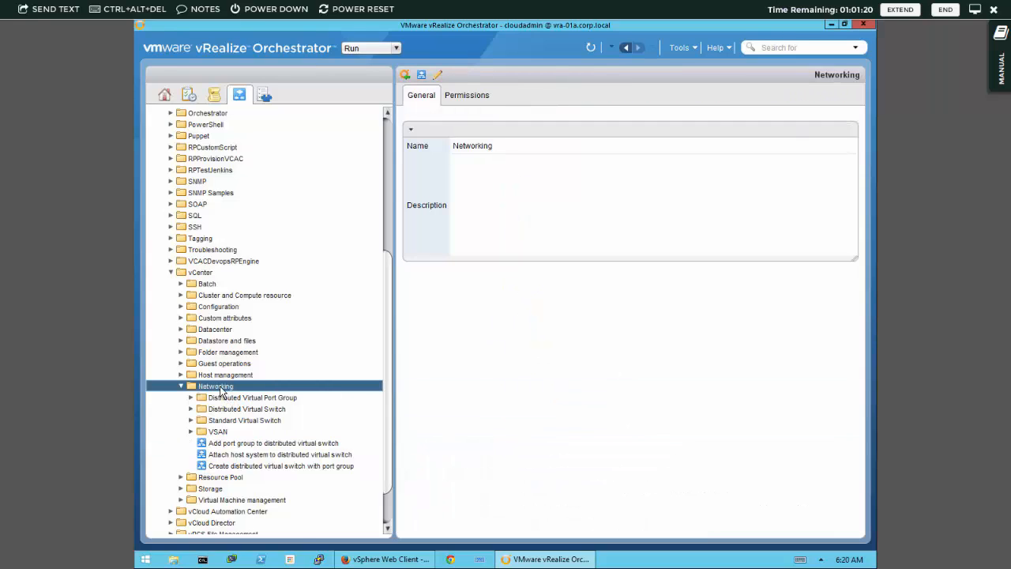
right_click(220, 388)
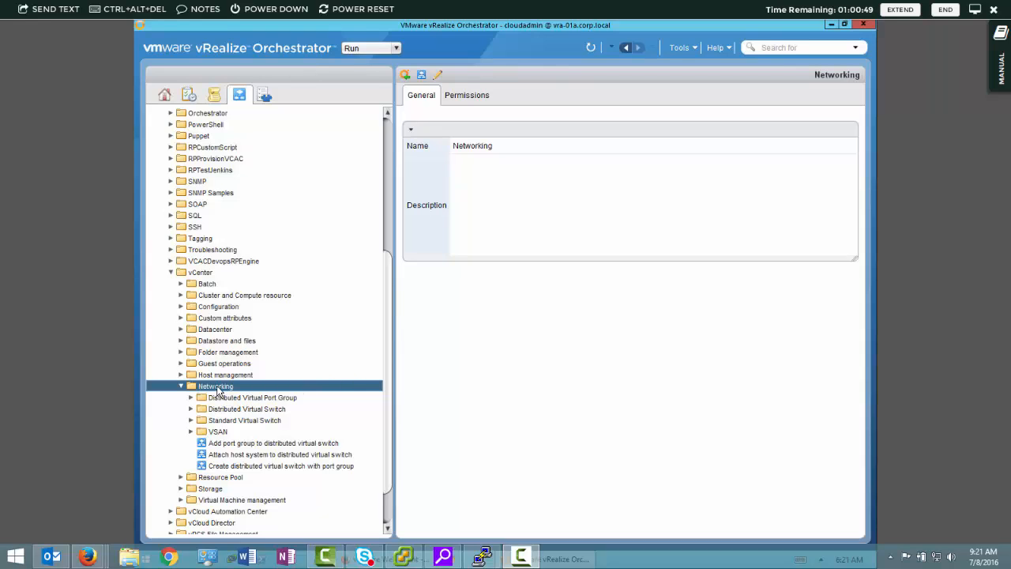
right_click(218, 390)
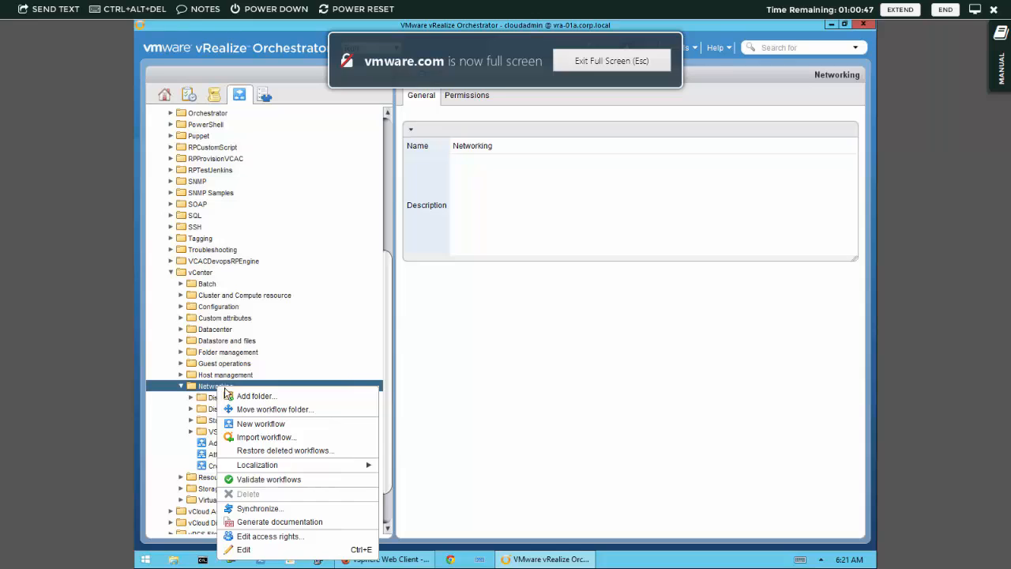
click(260, 424)
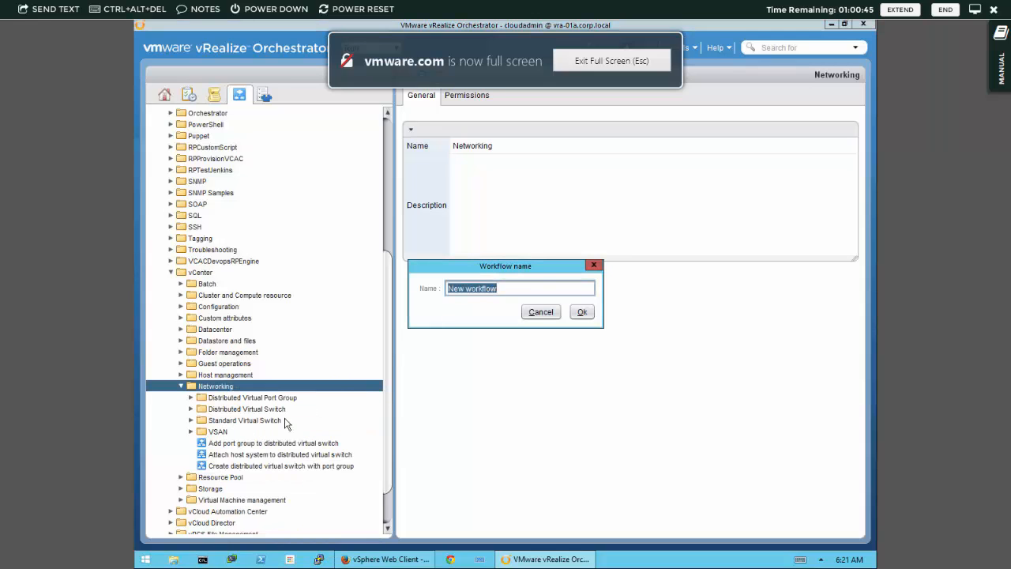
drag(466, 288, 412, 289)
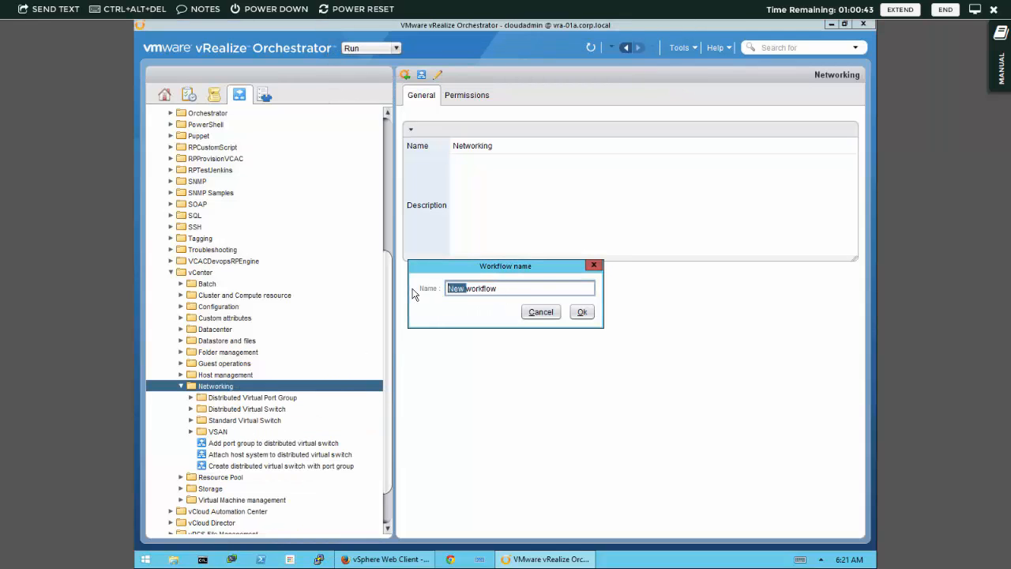
key(End)
key(BackSpace)
key(BackSpace)
key(BackSpace)
key(BackSpace)
key(BackSpace)
key(BackSpace)
key(BackSpace)
key(BackSpace)
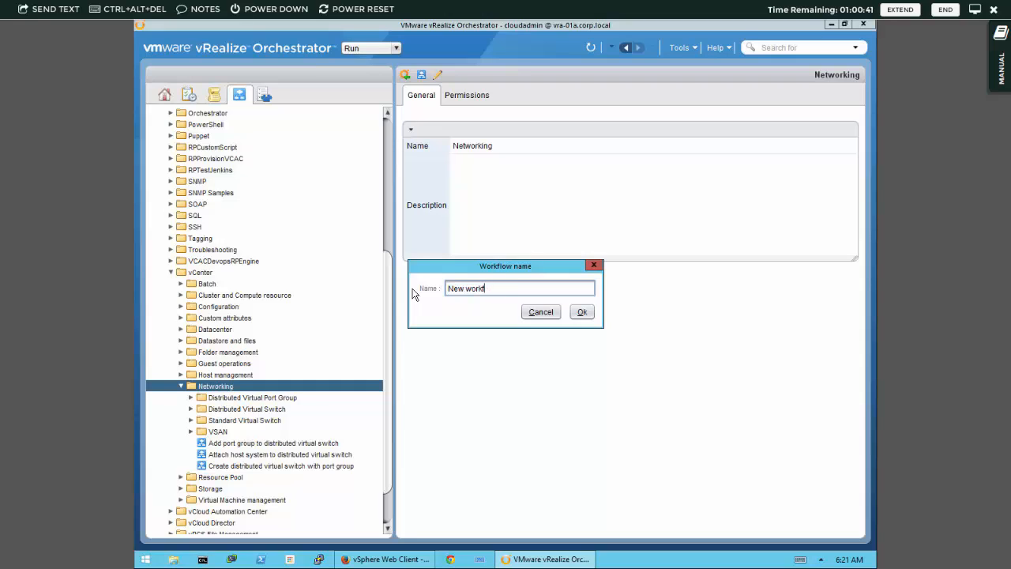
key(BackSpace)
key(BackSpace)
key(BackSpace)
key(BackSpace)
text(Test)
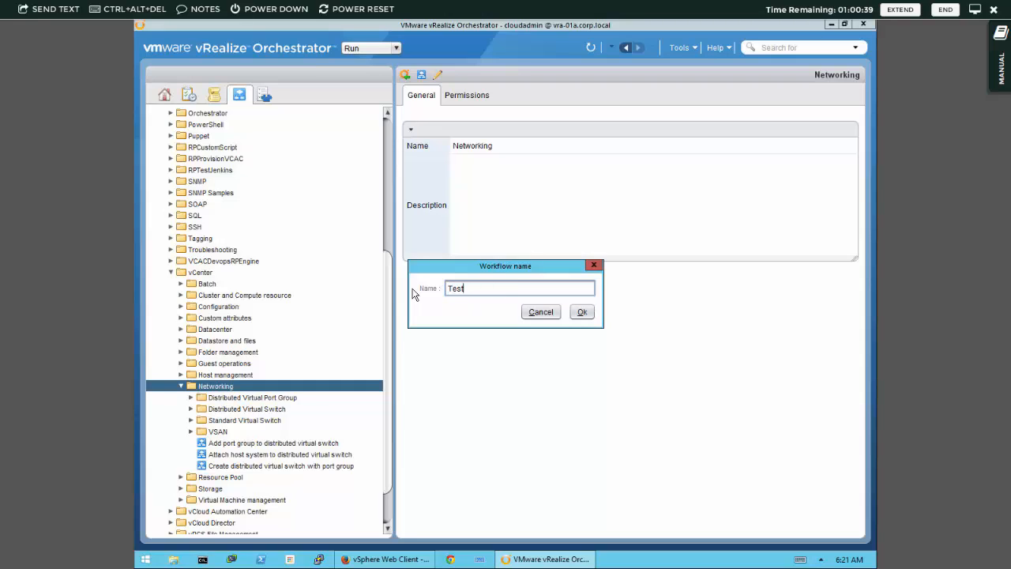
click(582, 312)
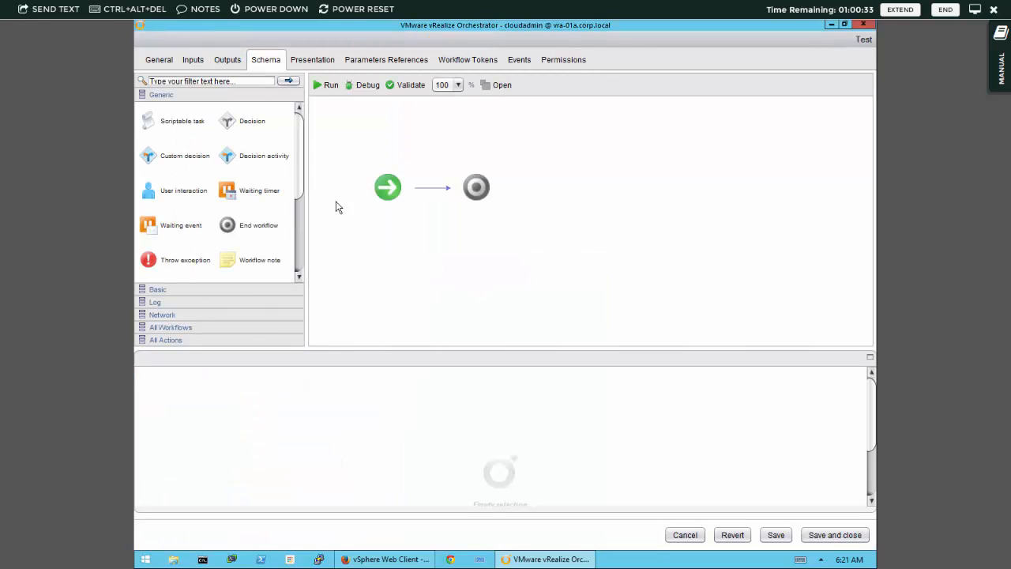
Add an attribute named "Info" to the general settings of the Test workflow.
click(159, 61)
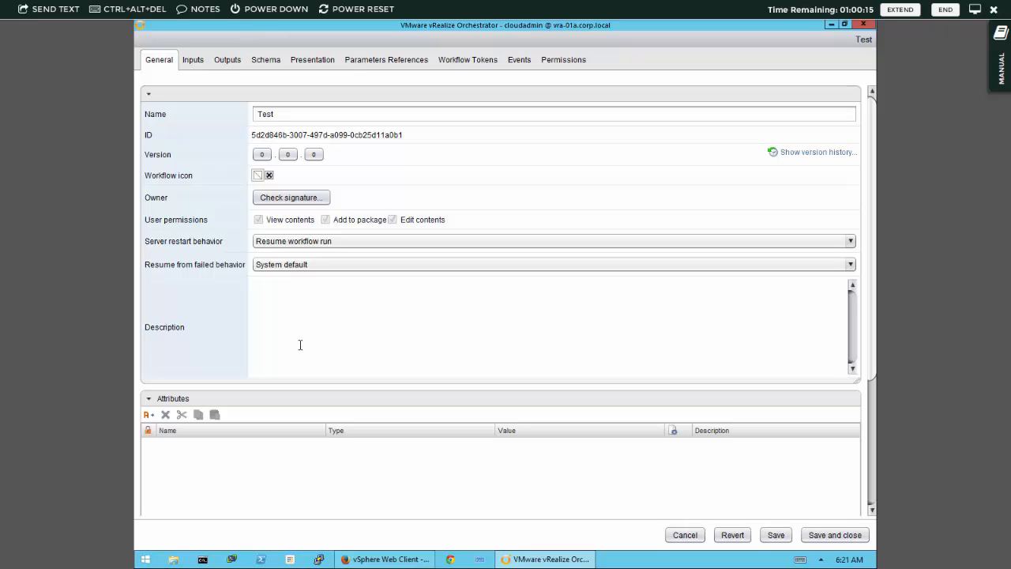
click(147, 414)
click(164, 445)
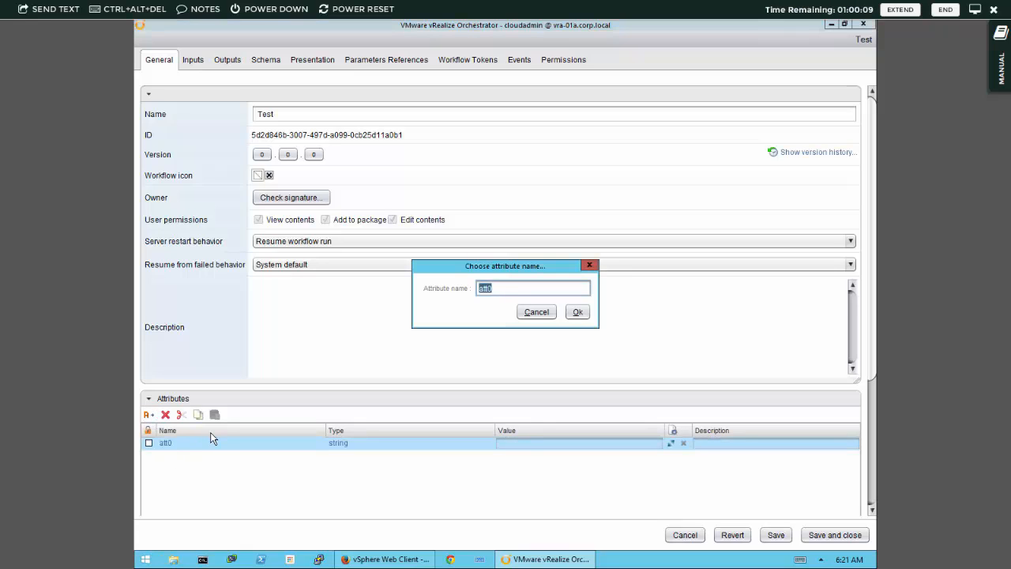
text(Info)
key(Return)
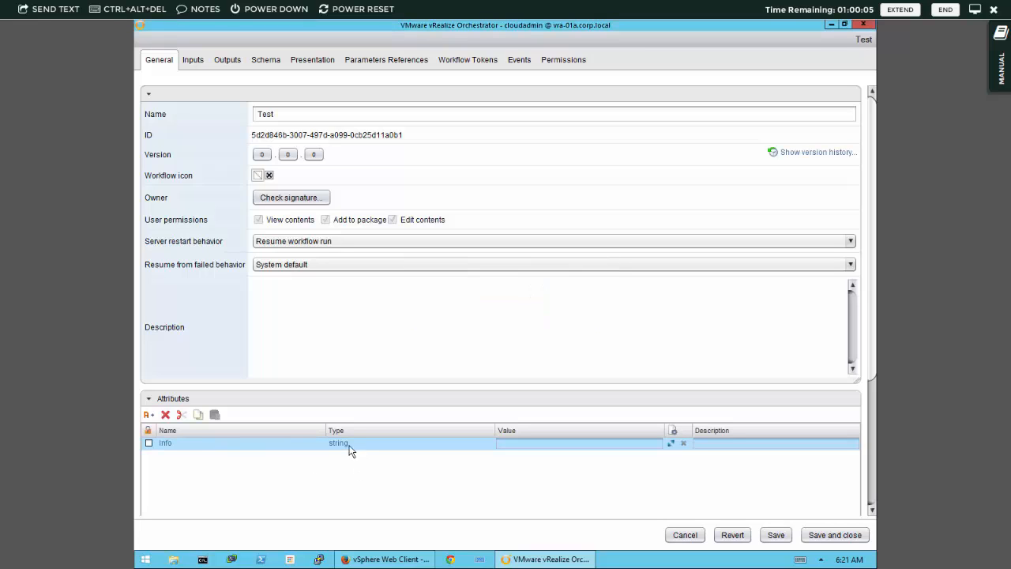
Browse the types available for the Info attribute, filtering the list by "VC:Virtual", and leave the selection without changing the type.
click(337, 443)
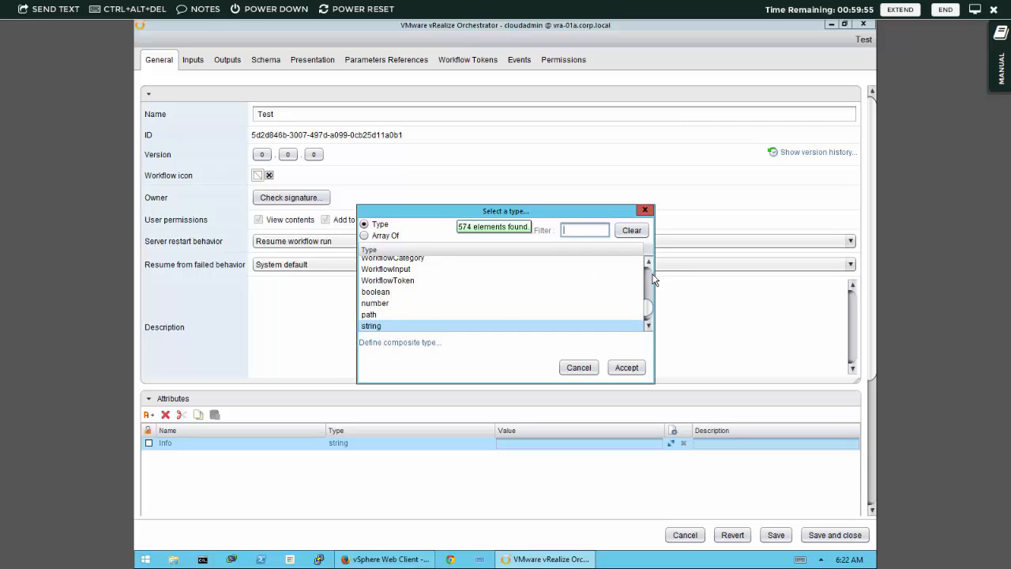
scroll(650, 275, up, 5)
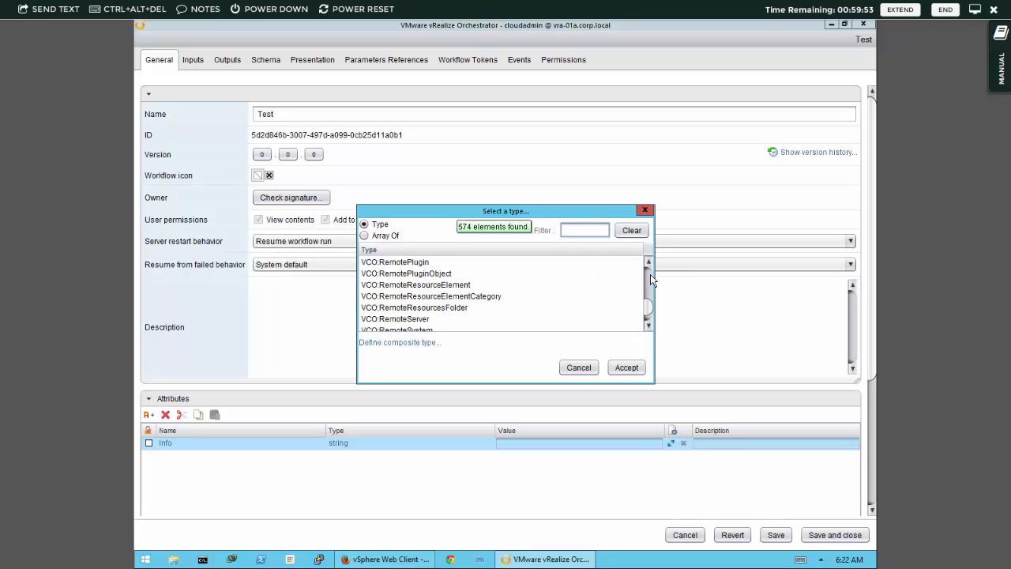
scroll(649, 274, up, 6)
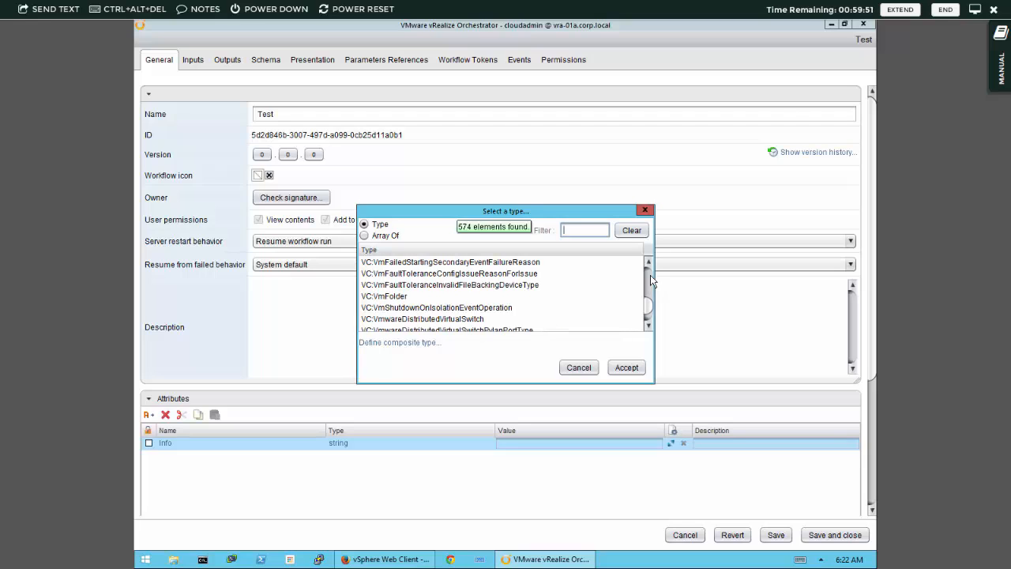
click(376, 297)
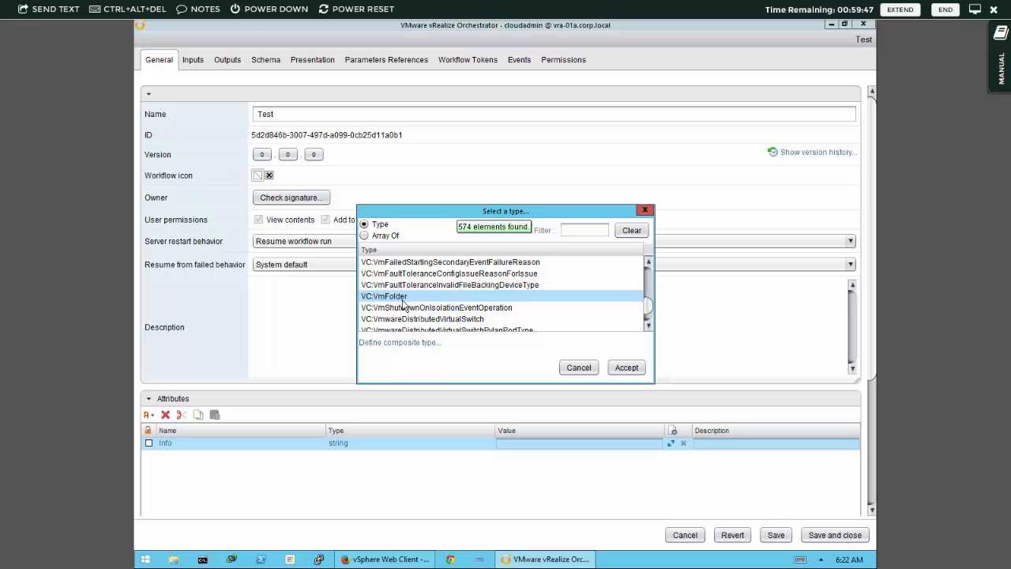
scroll(649, 284, up, 10)
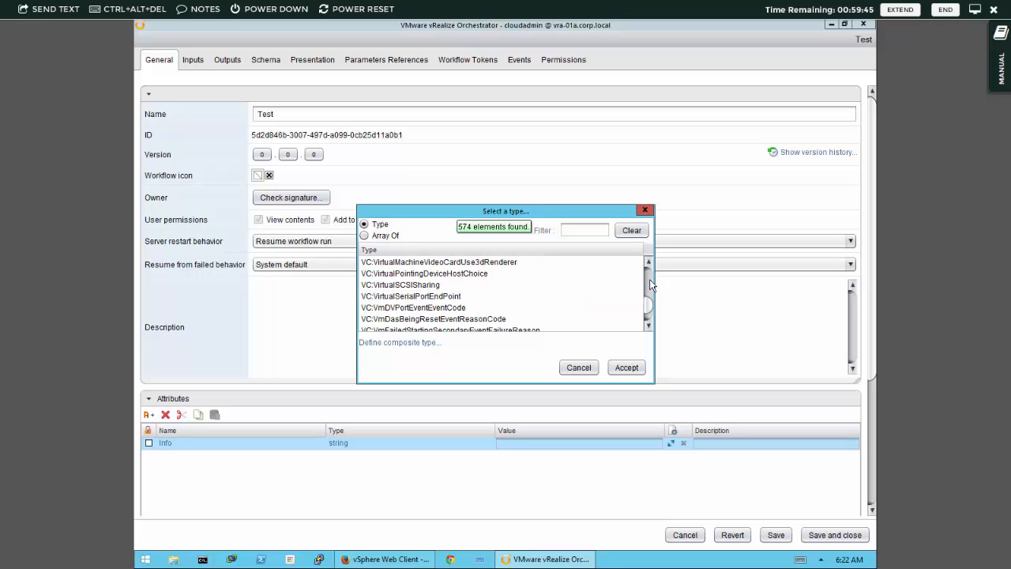
scroll(651, 285, up, 2)
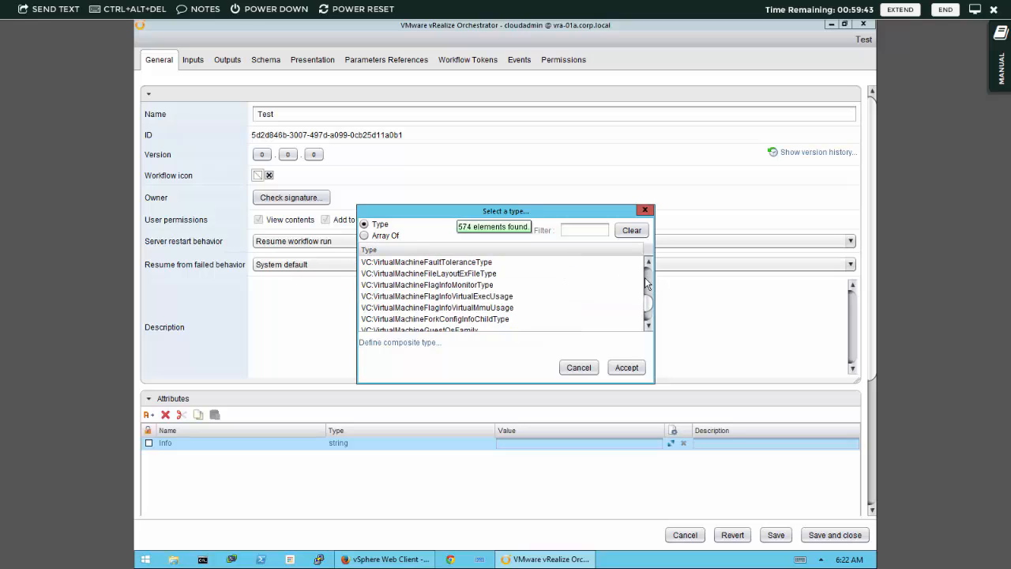
click(582, 228)
text(VC:Virtual)
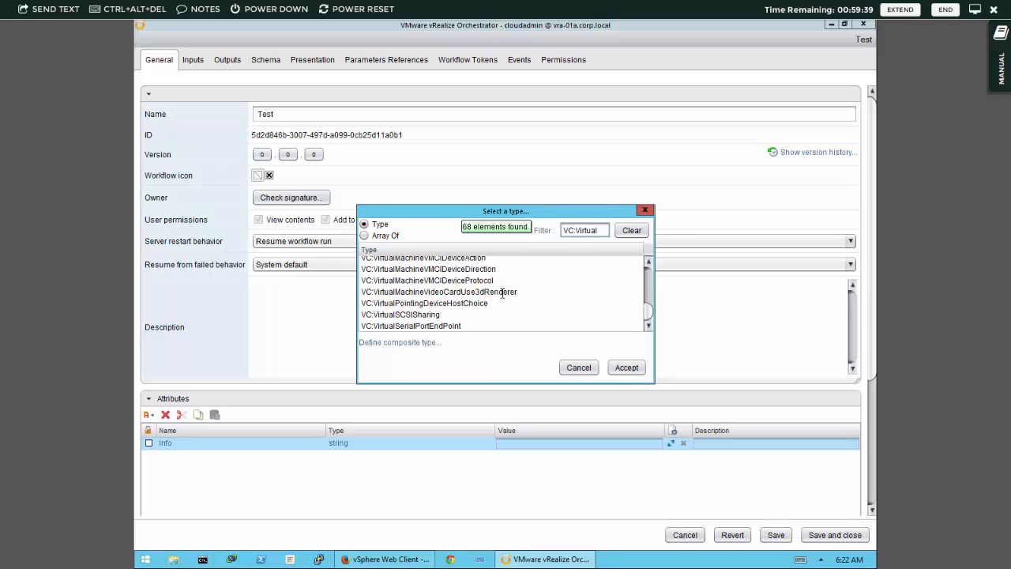
click(649, 262)
click(649, 263)
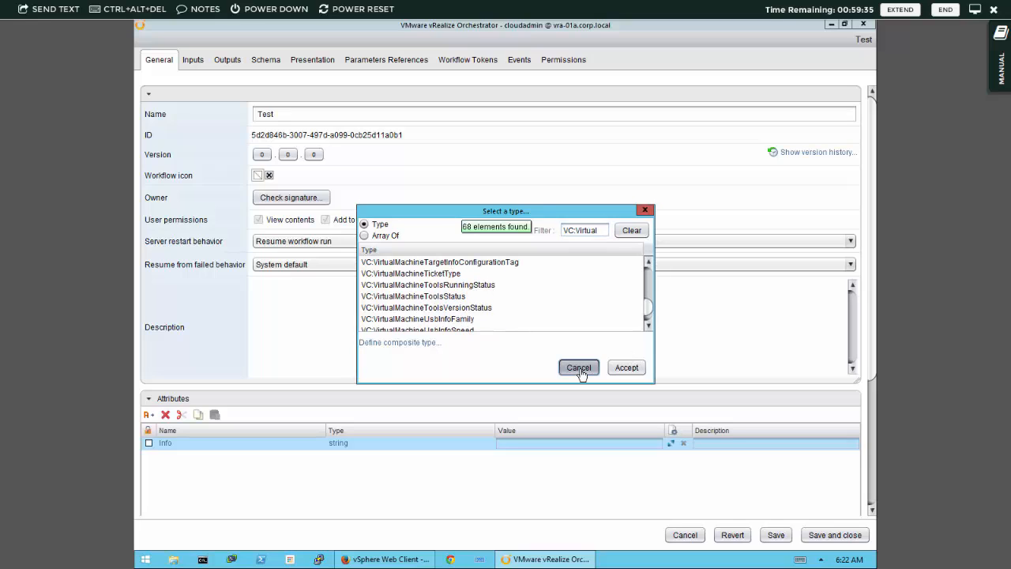
click(581, 371)
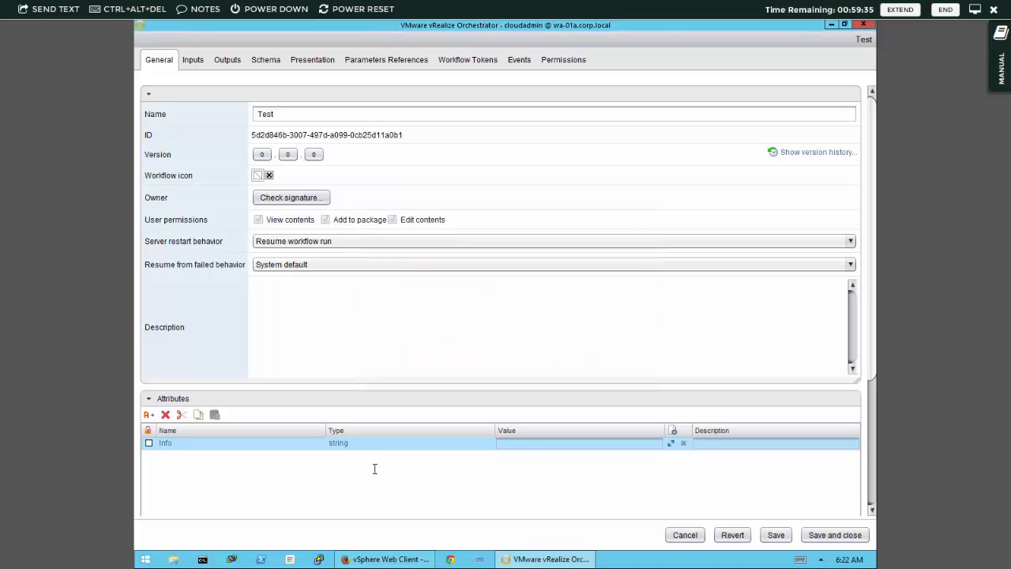
Enter a sample first name as the value of the Info attribute.
click(512, 445)
text(Bob)
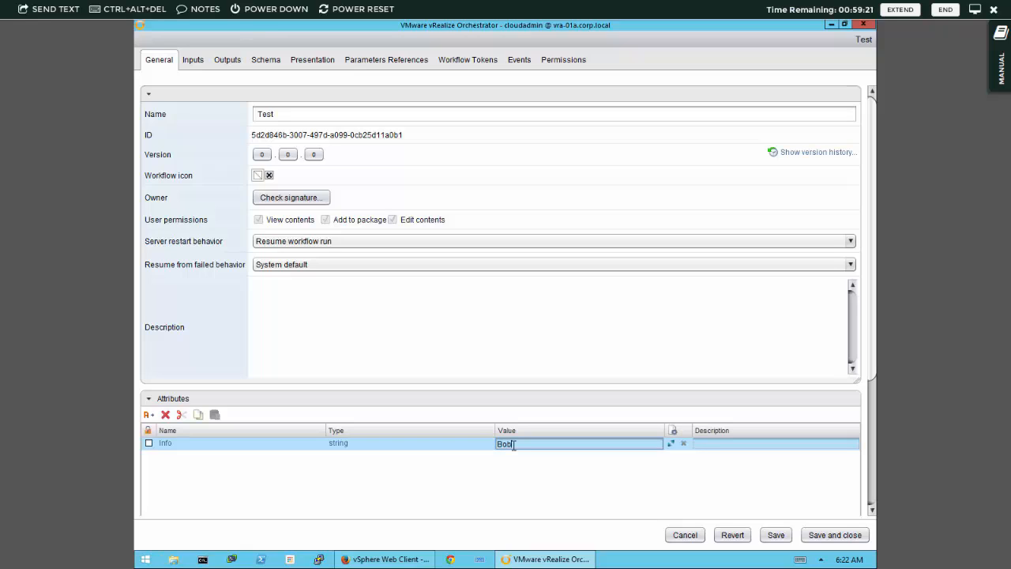
click(708, 445)
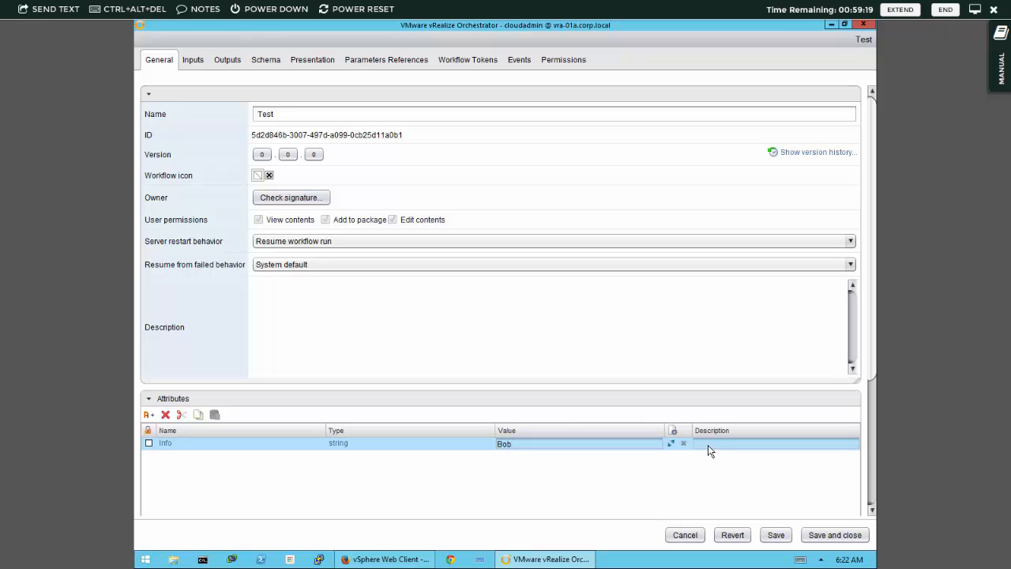
Check the workflow's input and output parameters, and insert a scriptable task between the start and end elements of the schema.
click(190, 66)
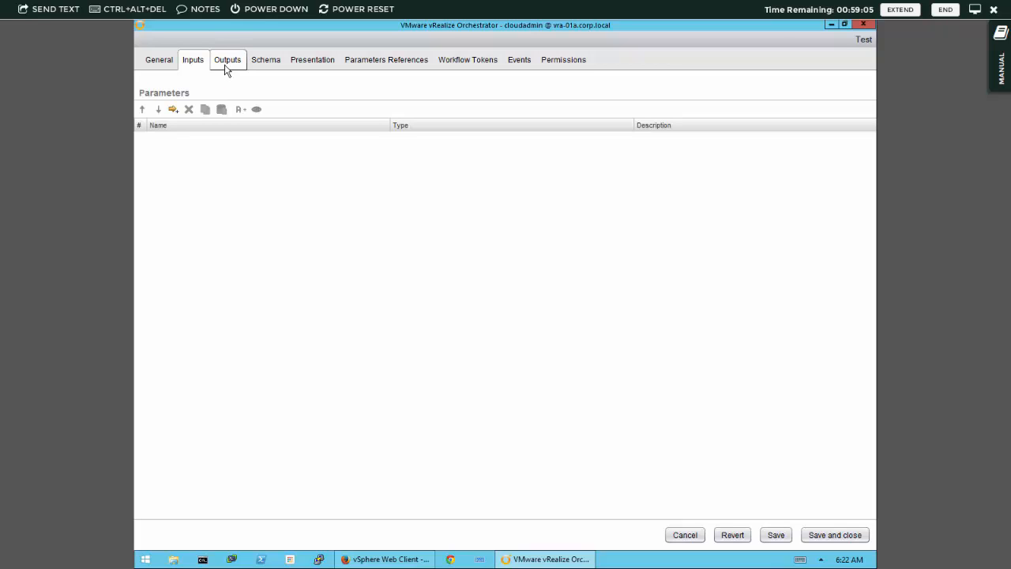
click(226, 70)
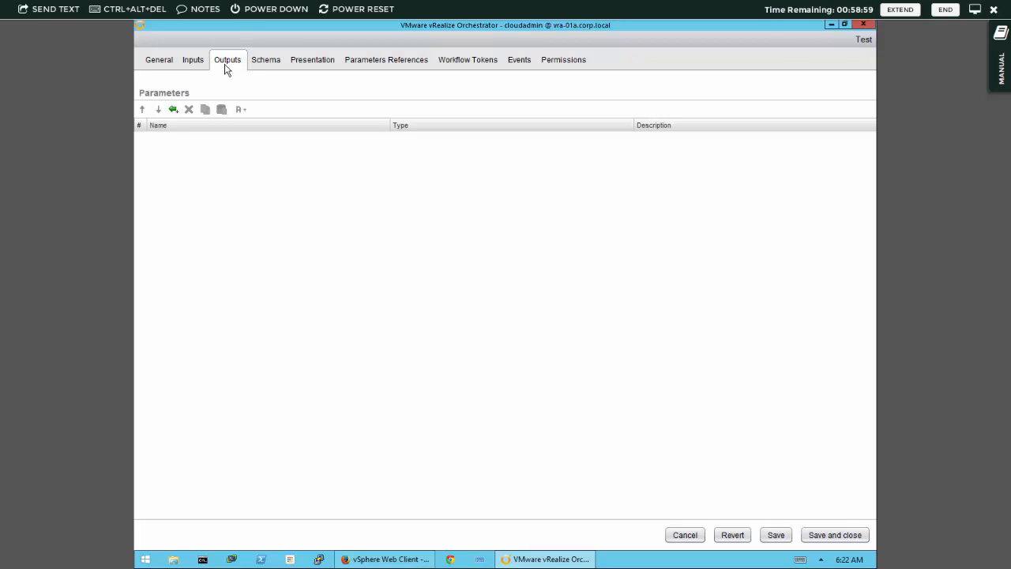
click(262, 64)
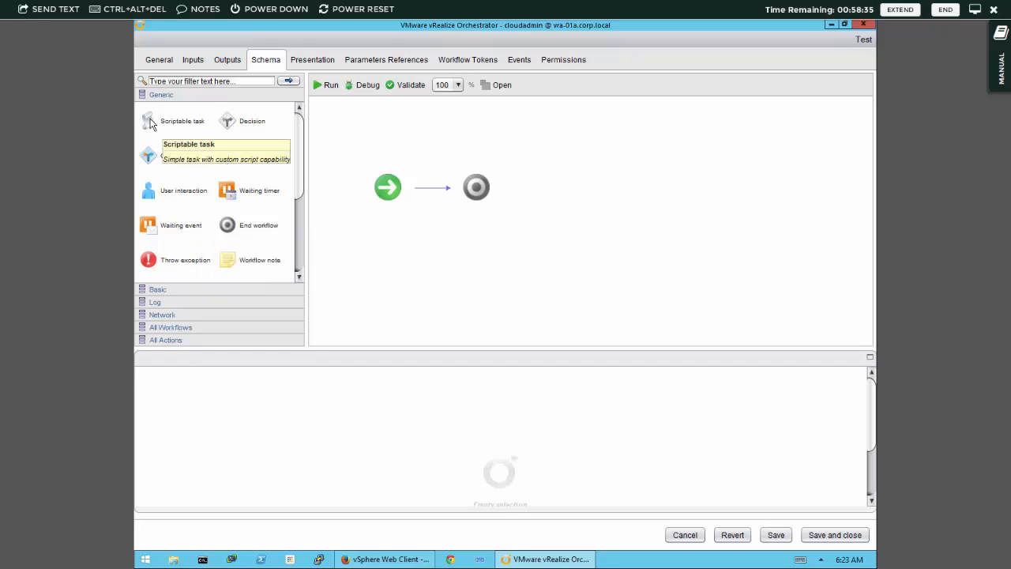
drag(151, 125, 437, 193)
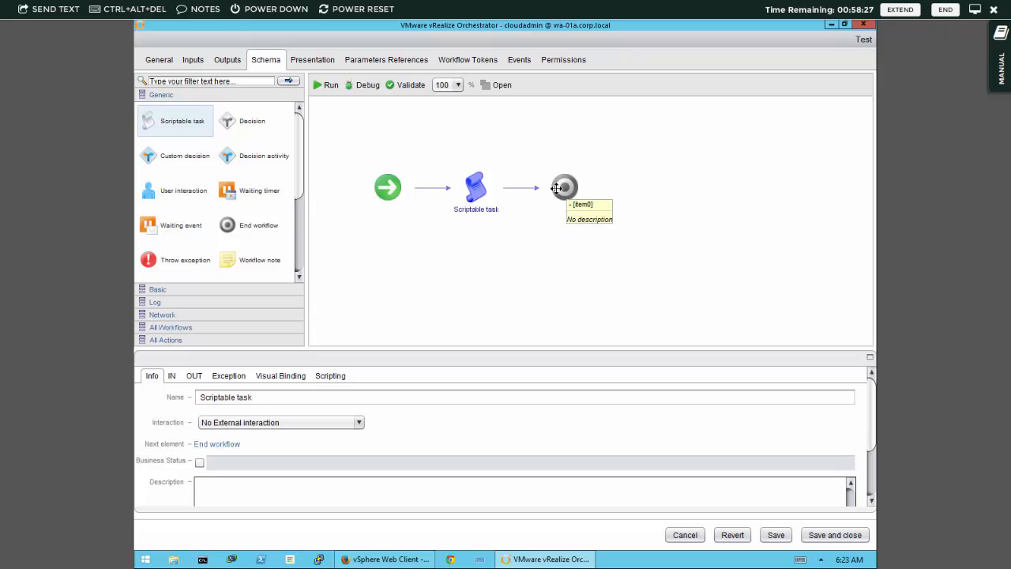
Rename the scriptable task in the schema as "Test".
click(479, 182)
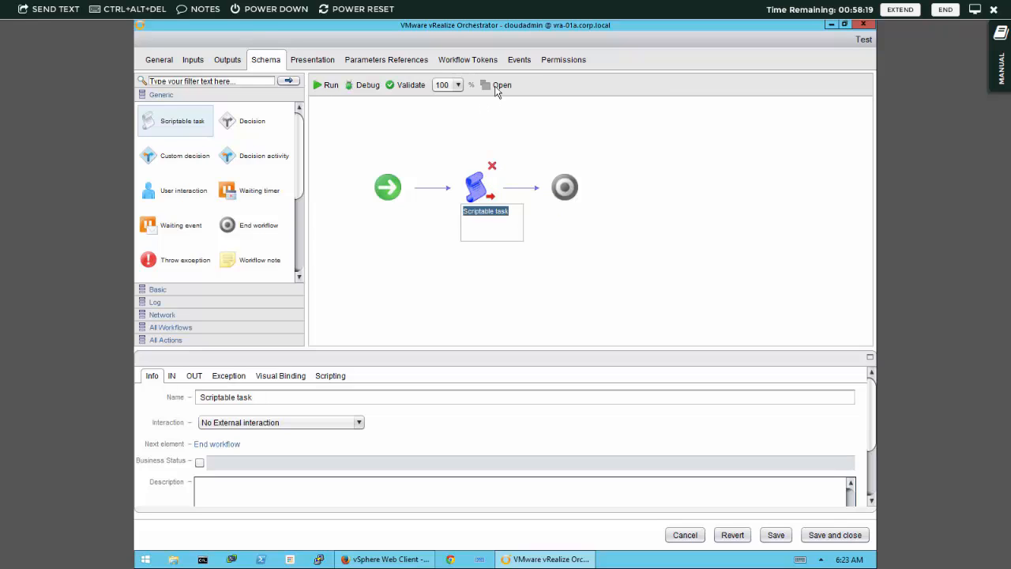
click(510, 212)
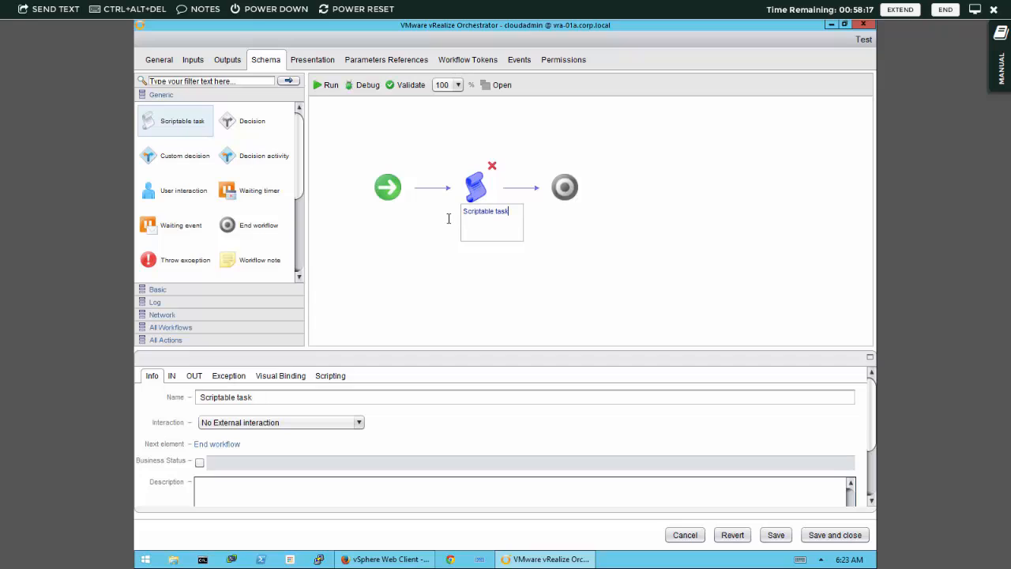
key(BackSpace)
key(BackSpace)
key(BackSpace)
key(BackSpace)
key(BackSpace)
key(BackSpace)
key(BackSpace)
key(BackSpace)
key(BackSpace)
key(BackSpace)
key(BackSpace)
key(BackSpace)
key(BackSpace)
text(T)
click(460, 251)
click(472, 184)
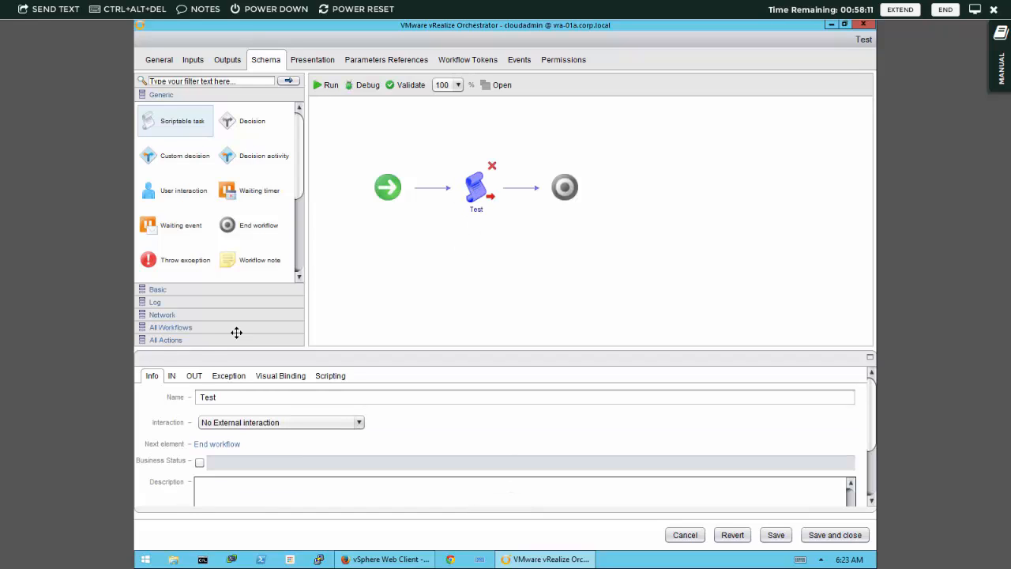
Look through the Test task's inputs, outputs, exception, visual binding and scripting settings in turn.
click(171, 378)
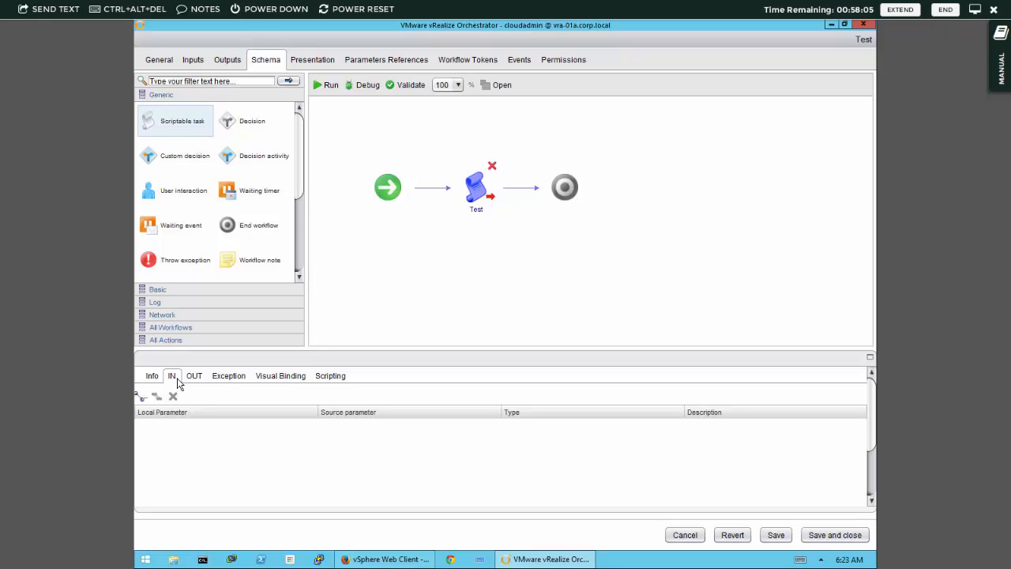
click(195, 379)
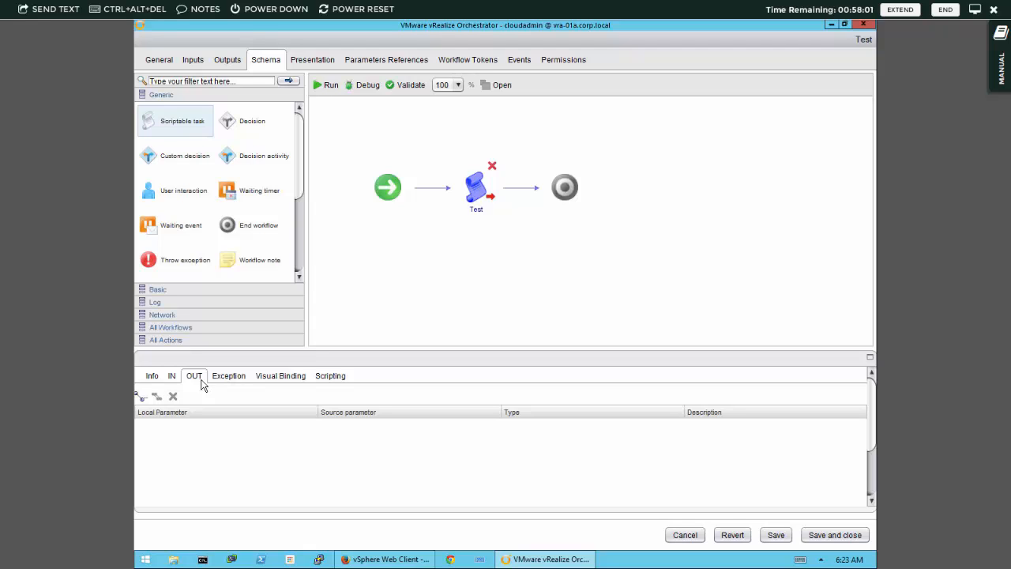
click(231, 378)
click(274, 379)
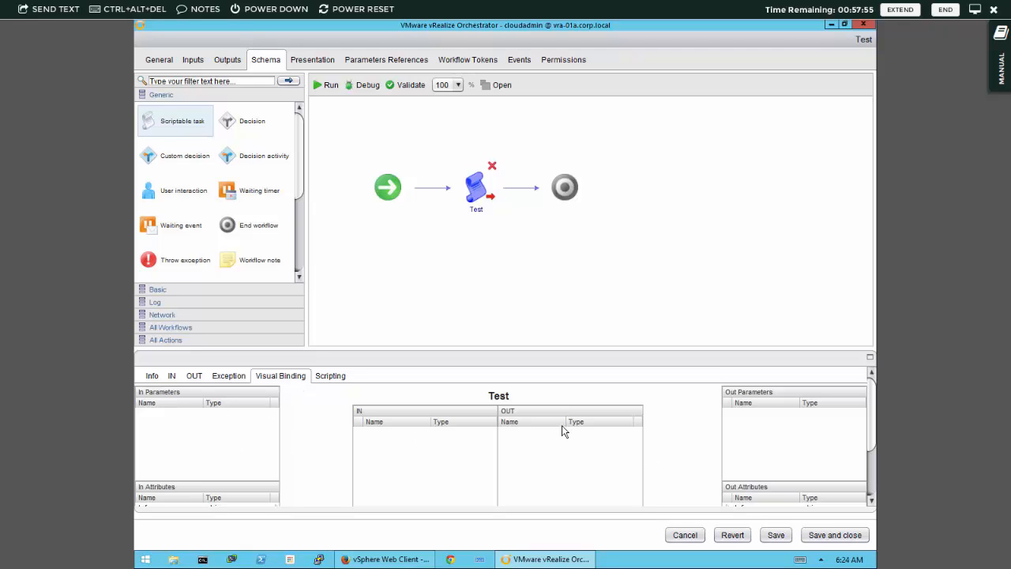
click(332, 377)
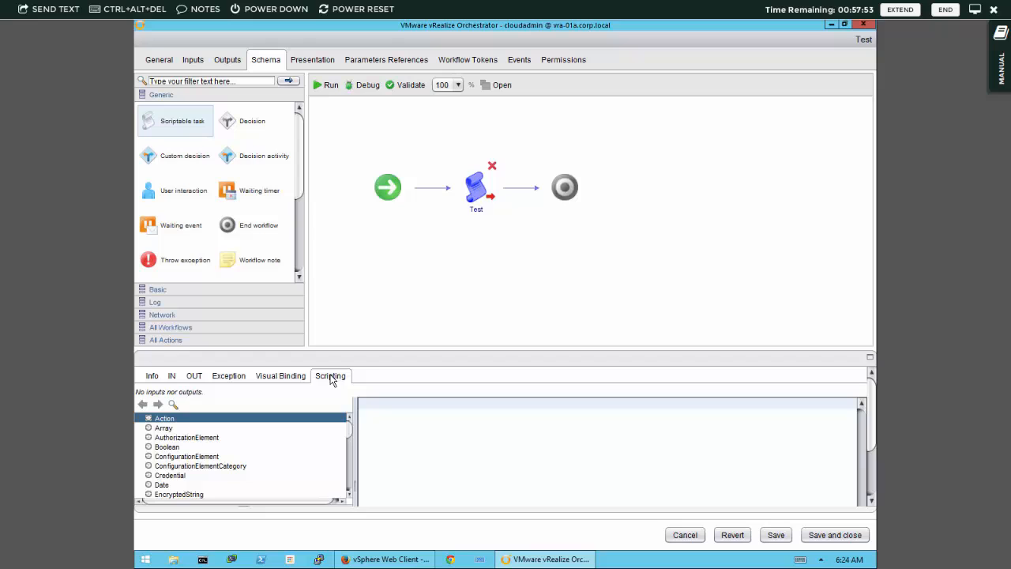
click(151, 376)
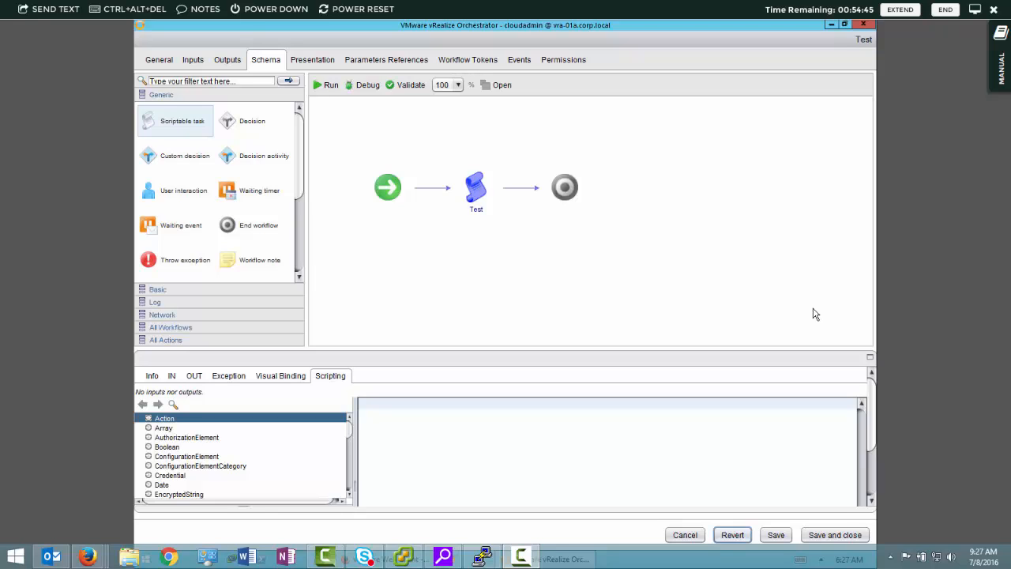
Open the Test task's details in a maximized separate window and bind the workflow's Info attribute as an input parameter.
click(870, 361)
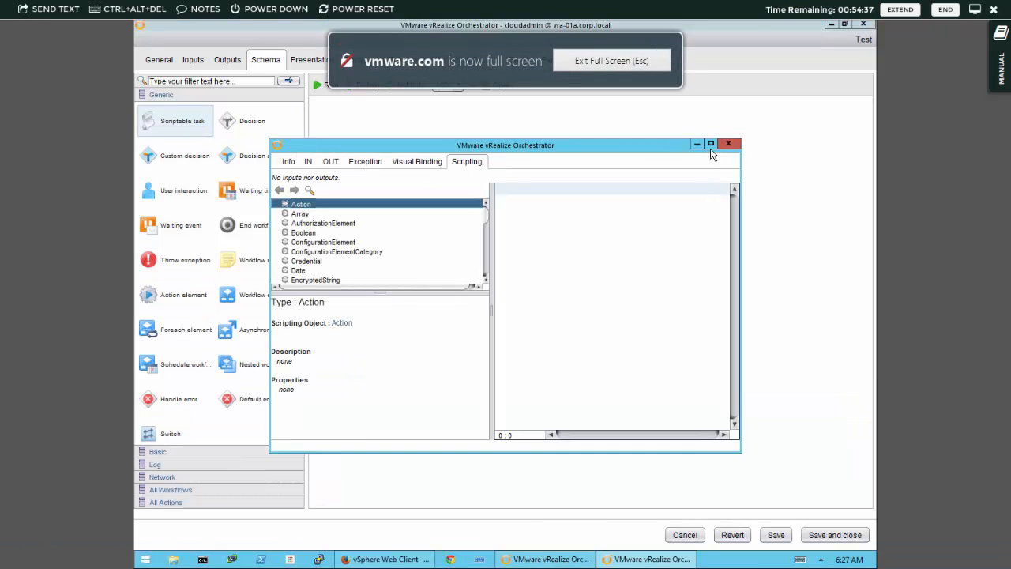
click(711, 144)
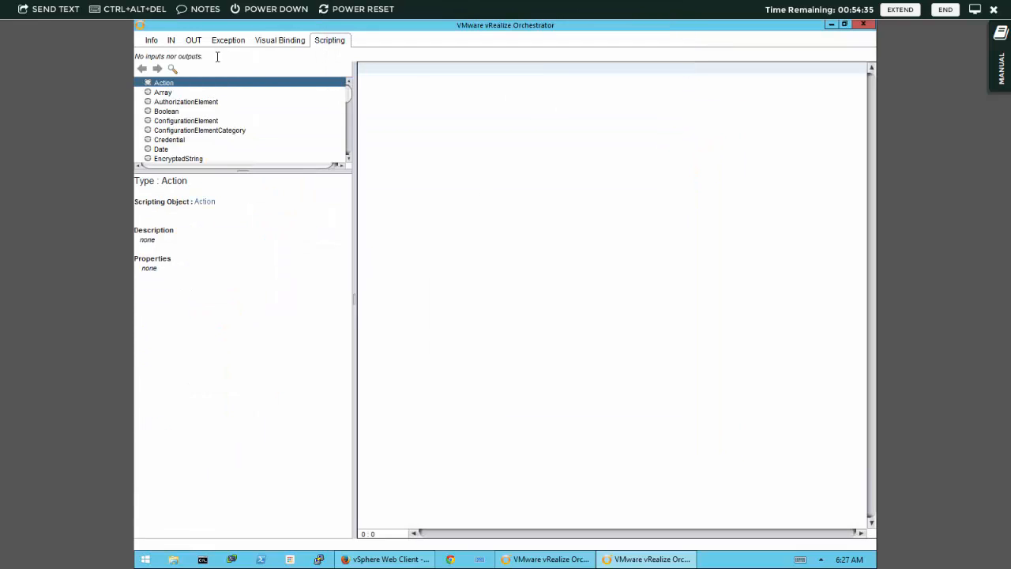
click(151, 41)
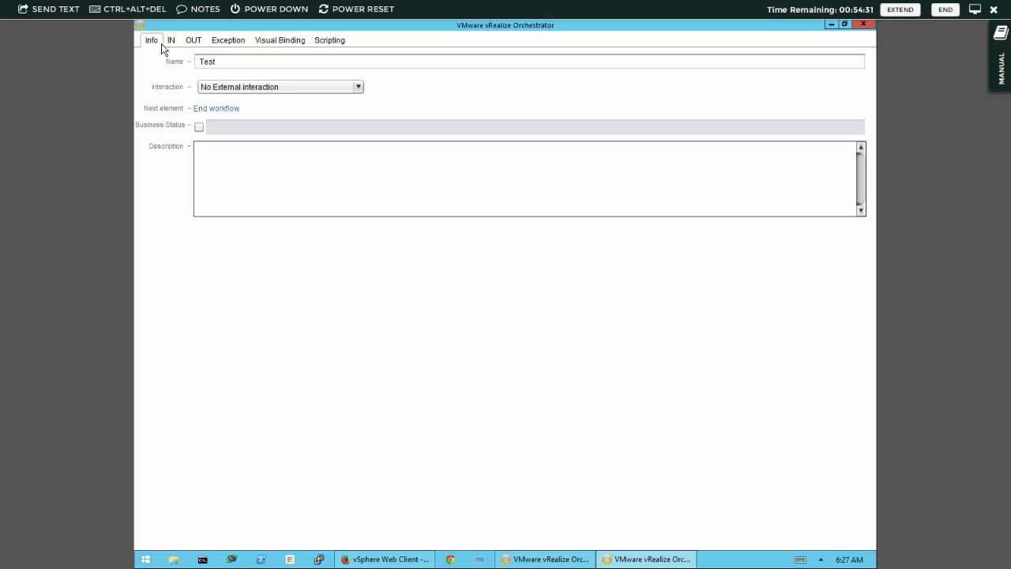
click(172, 41)
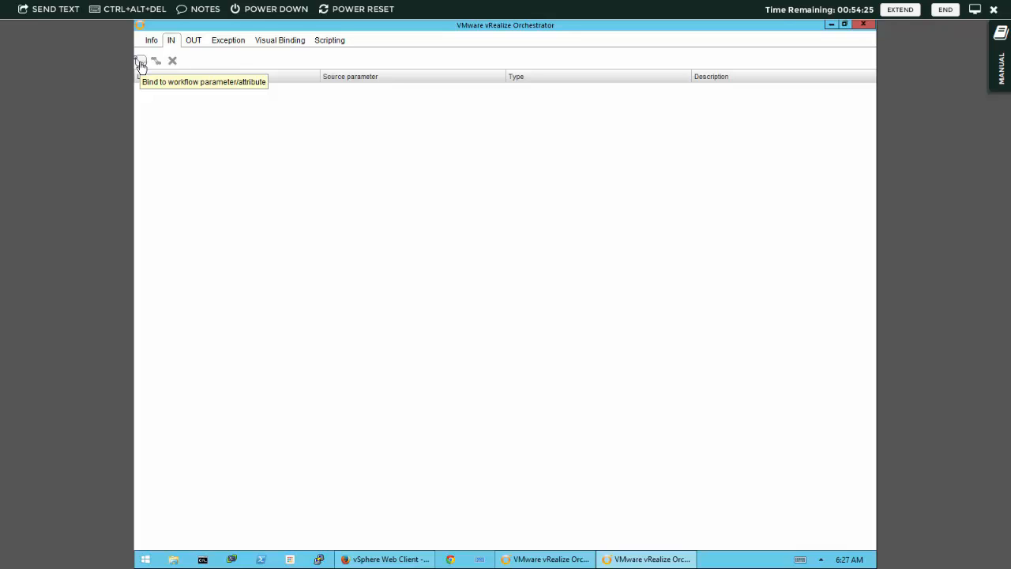
click(140, 61)
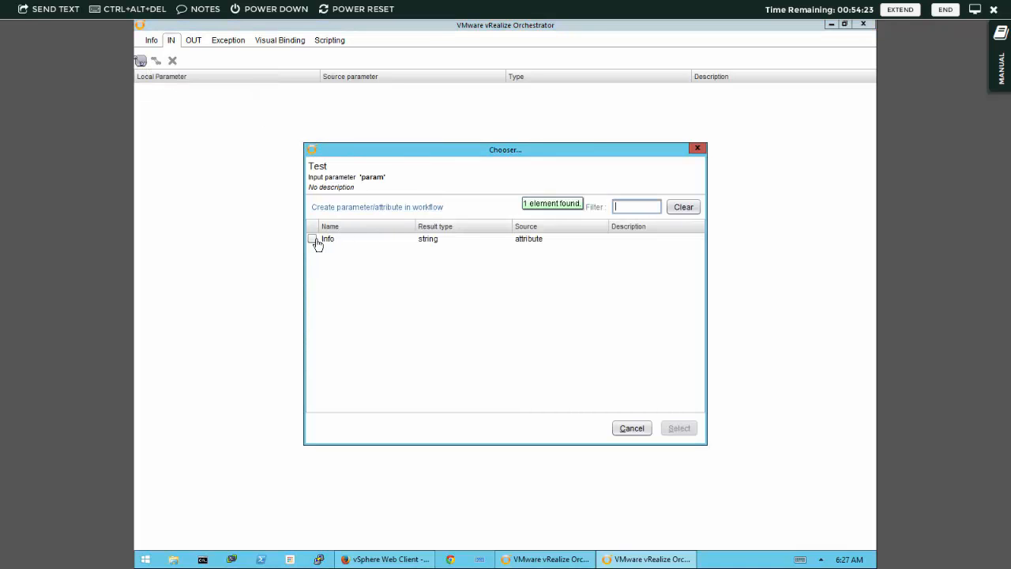
click(312, 237)
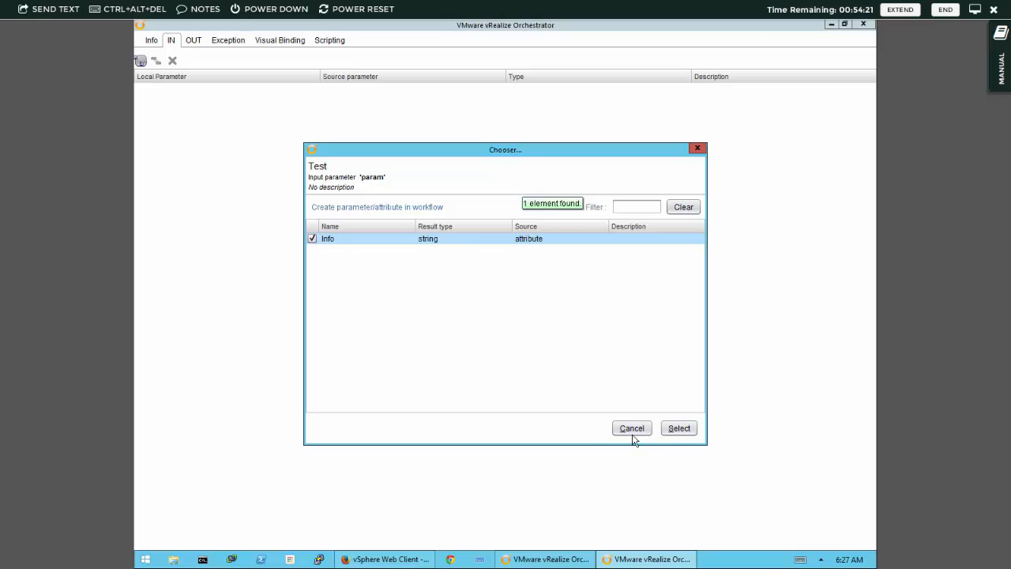
click(675, 431)
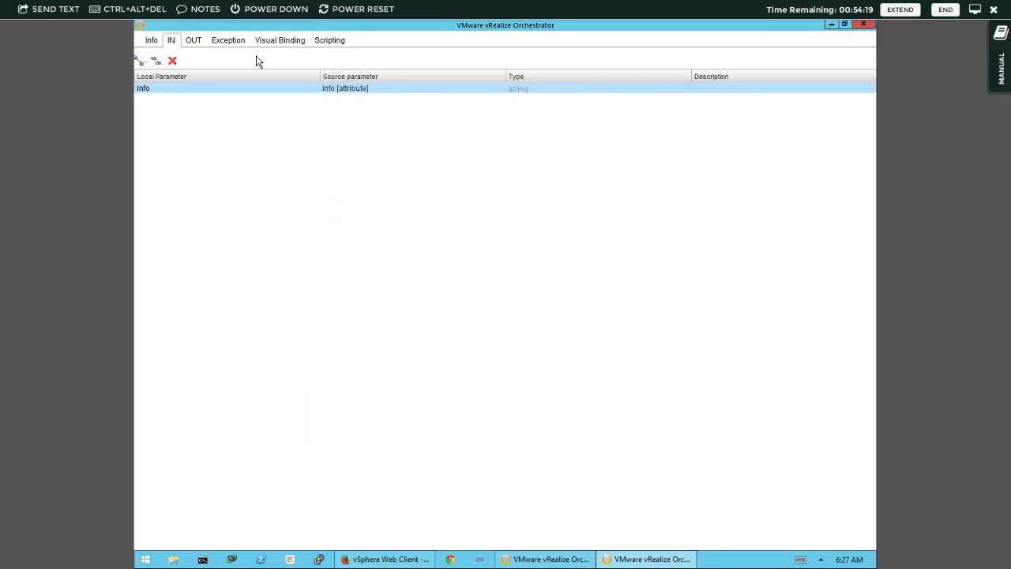
Review the Test task's outputs and exception settings, and examine how the Info attribute is bound in the visual binding.
click(195, 42)
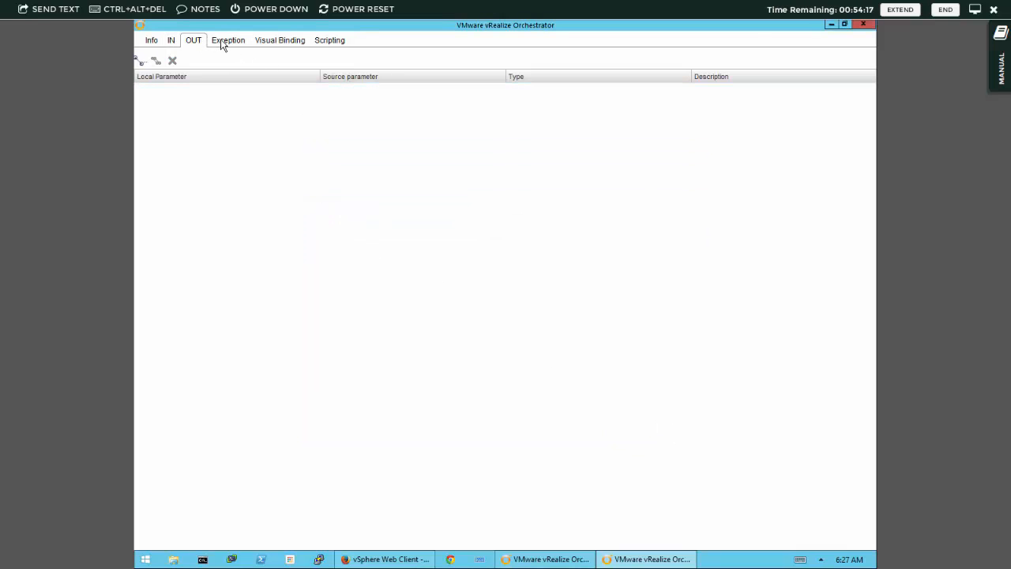
click(222, 43)
click(280, 43)
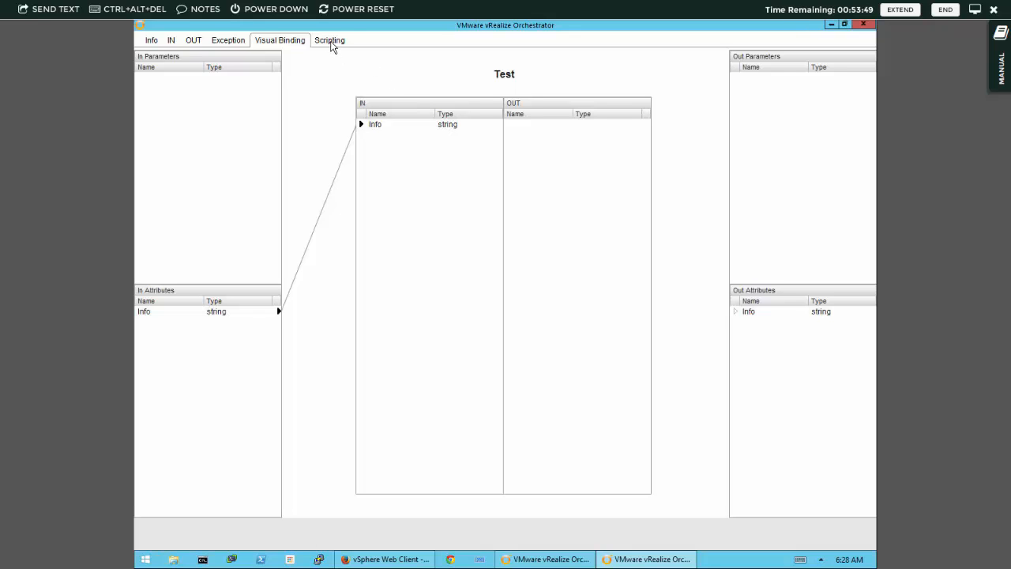
Write the line System.log("Message"); in the Test task's script and restore the details window to a smaller size over the schema.
click(330, 41)
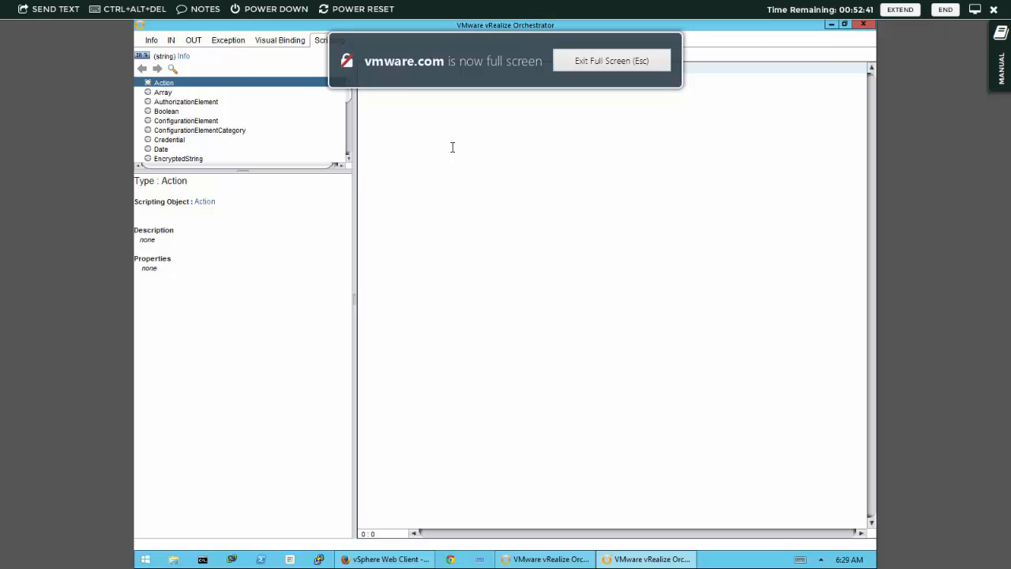
text(System)
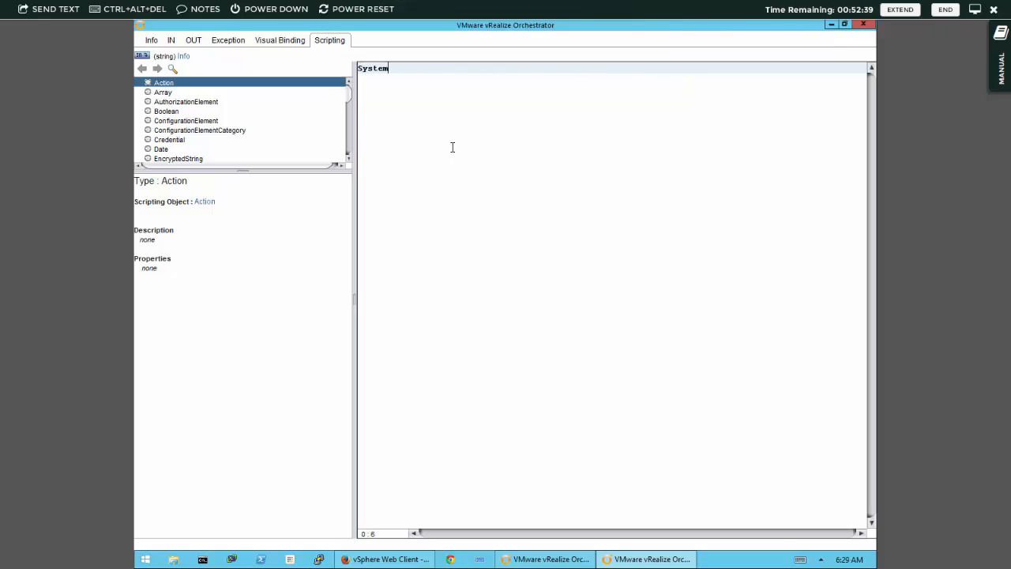
text(.log('Message");)
drag(708, 31, 695, 50)
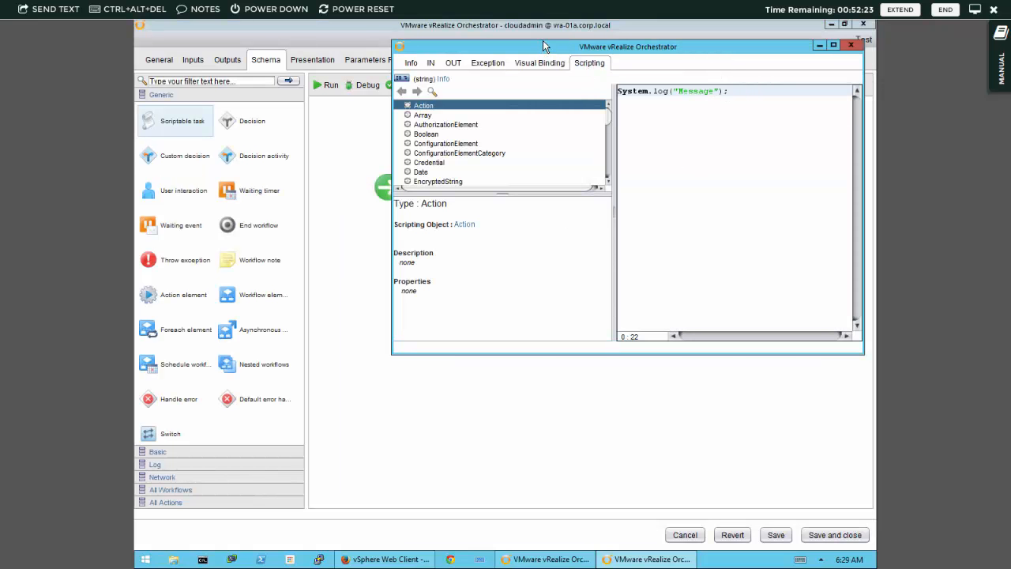
Close the Test task's separate details window and look over the commands available for the task in the schema.
drag(509, 51, 421, 59)
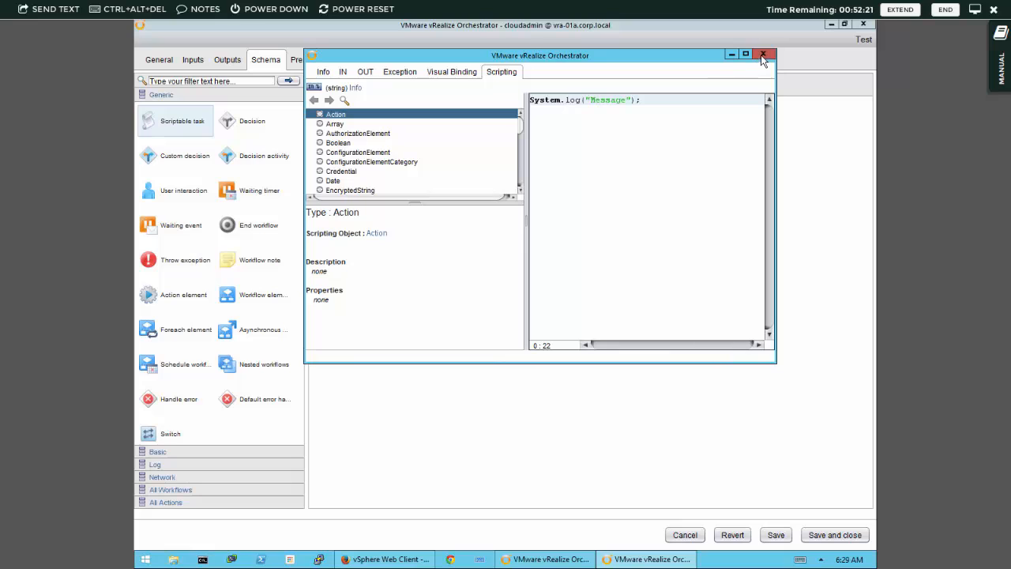
click(764, 54)
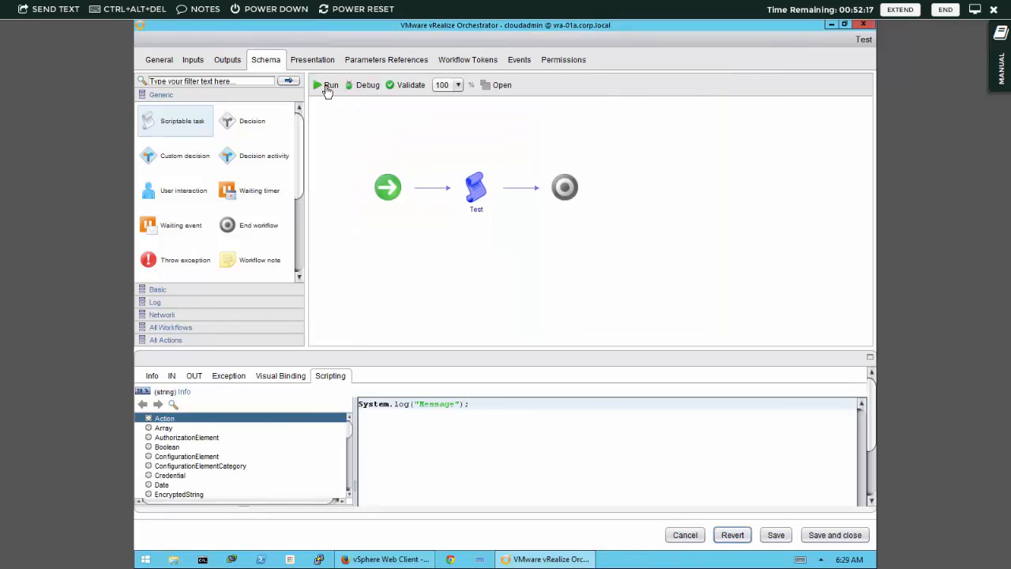
click(476, 183)
right_click(476, 183)
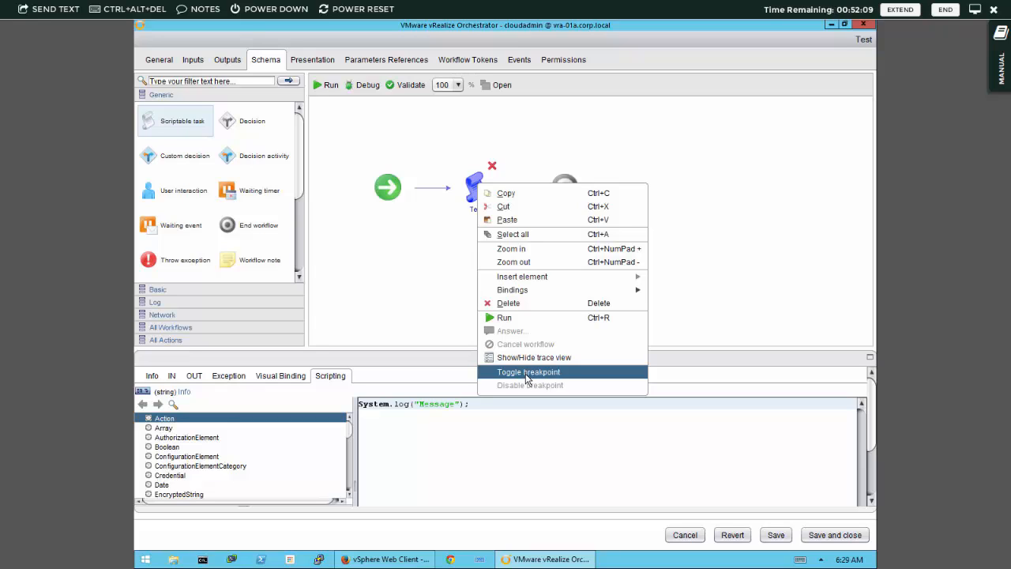
click(341, 188)
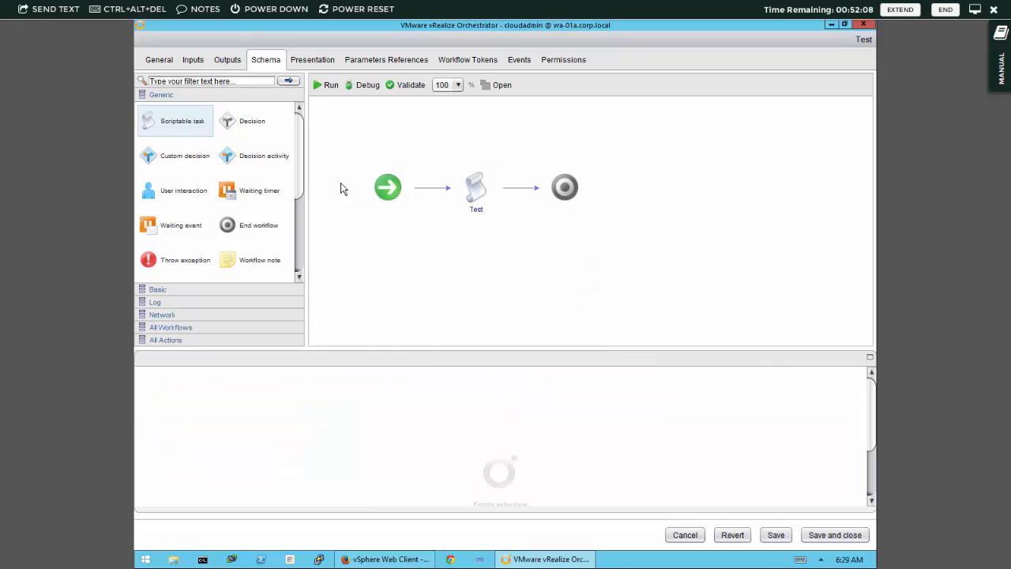
Run the Test workflow, then widen the run-information area and enlarge the schema area.
click(330, 86)
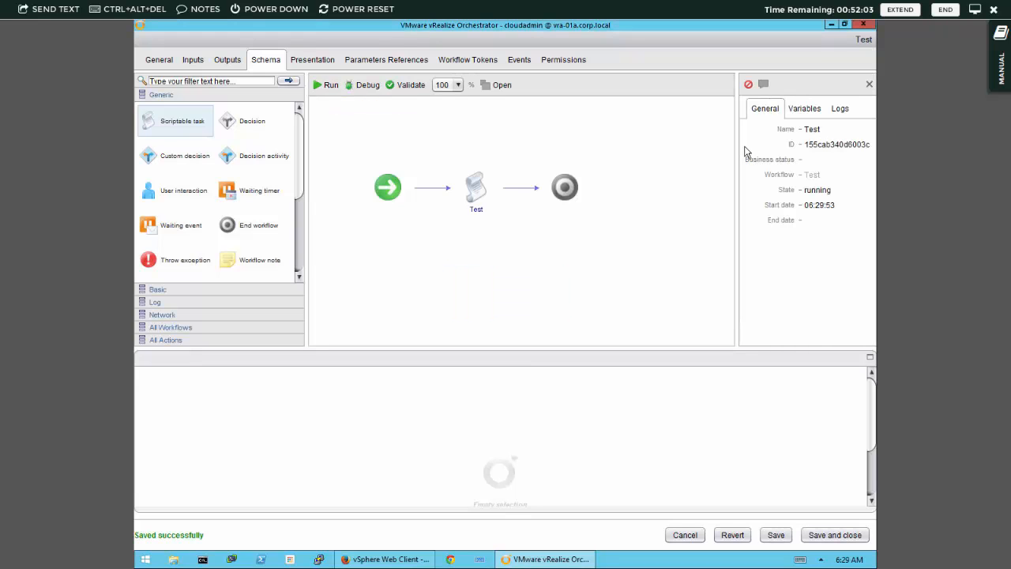
drag(724, 141, 654, 180)
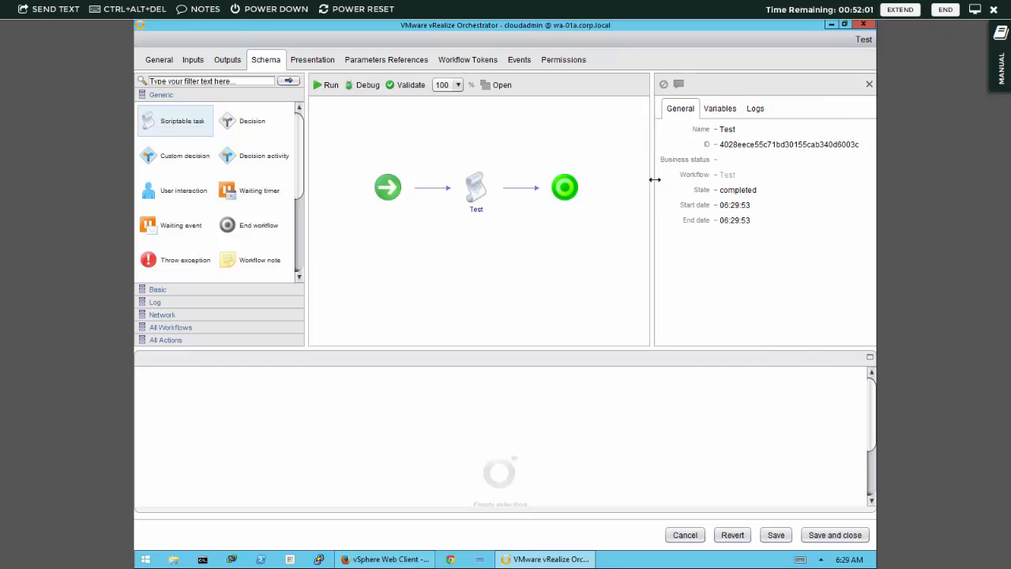
drag(564, 352, 563, 487)
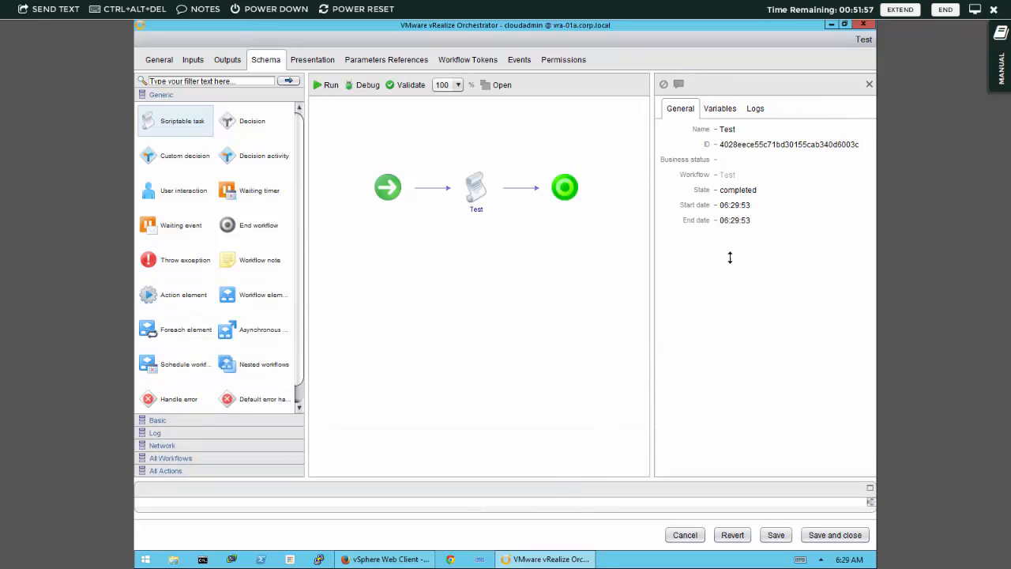
Review the workflow run's variables and its log messages.
click(718, 108)
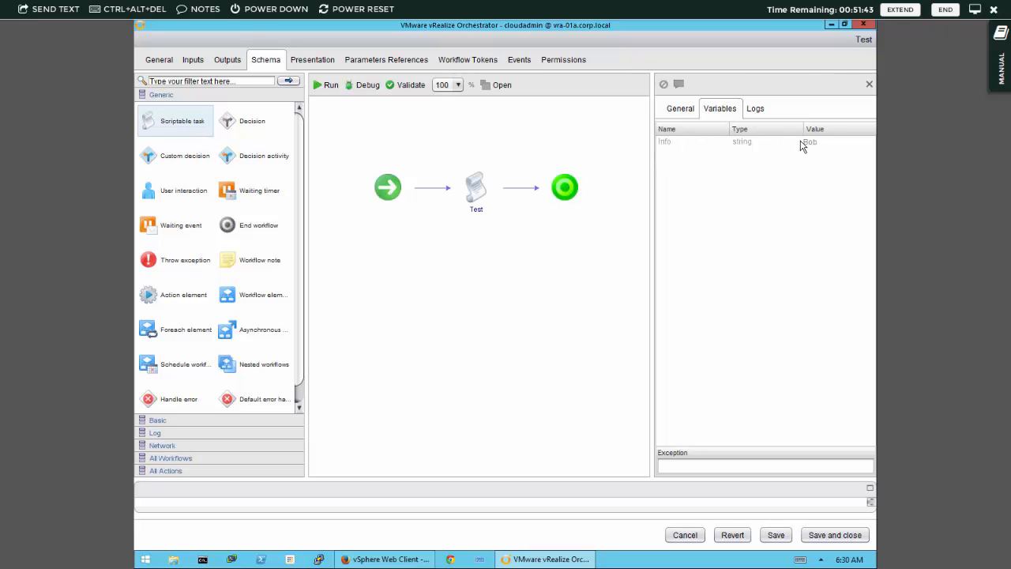
click(759, 111)
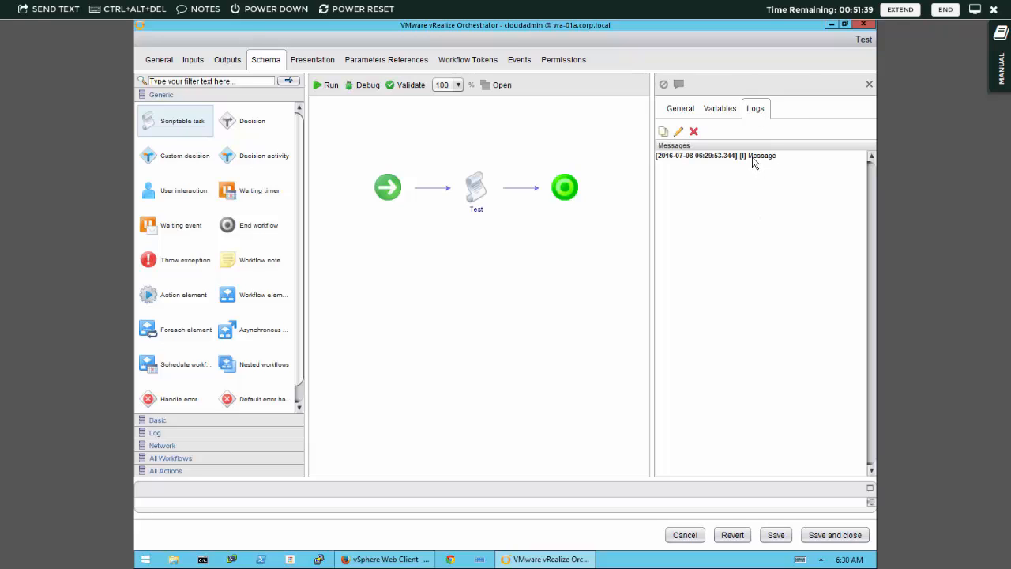
drag(752, 160, 773, 160)
Open the Test task's script in a separate window and append + Input after "Message" in the log statement.
click(478, 186)
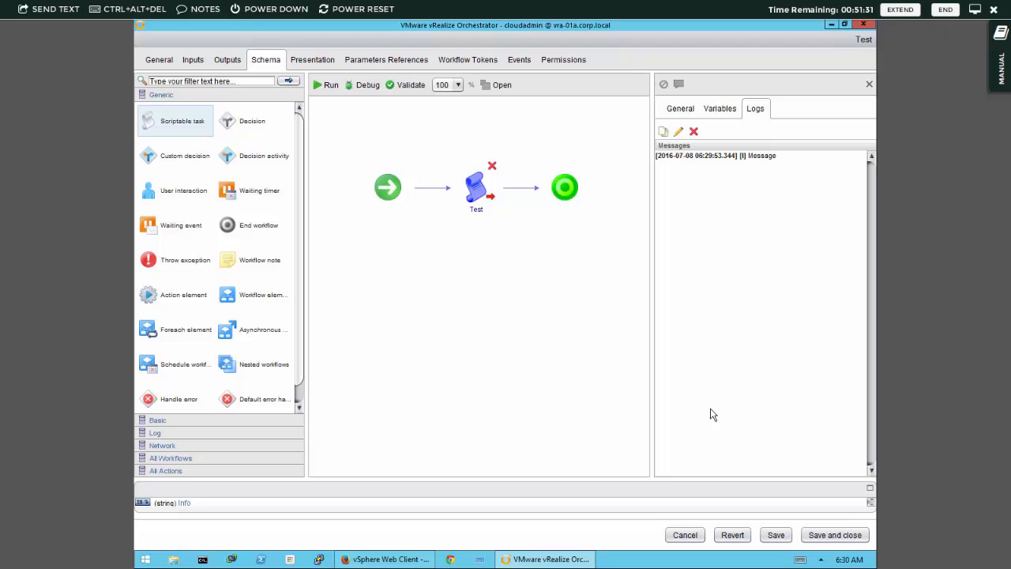
click(552, 560)
click(553, 561)
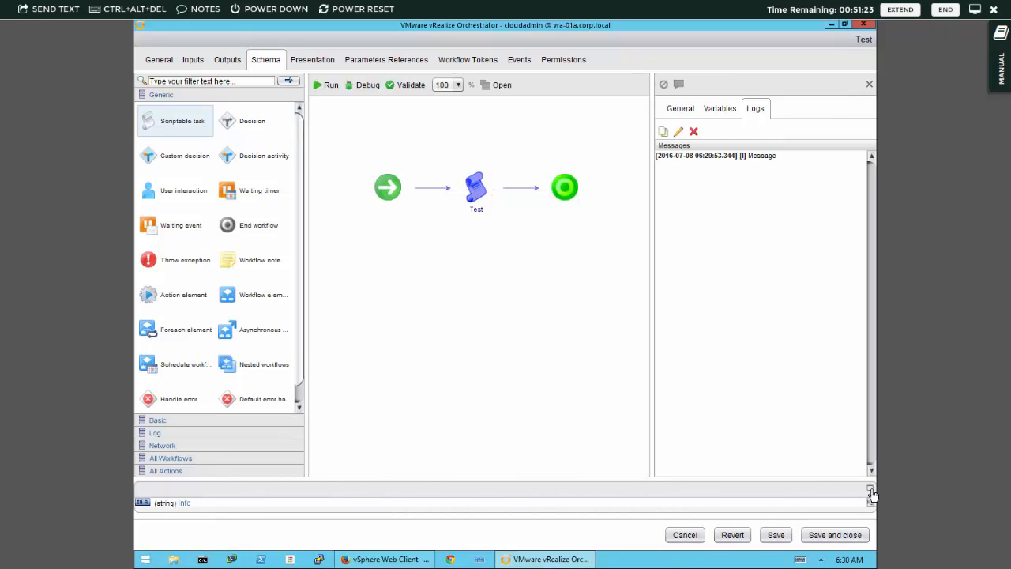
click(870, 490)
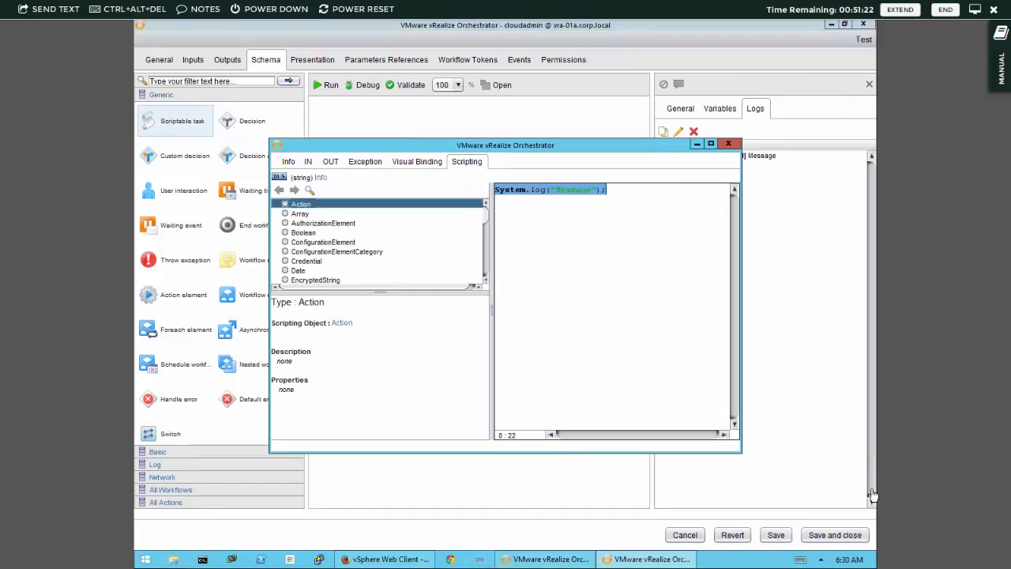
click(594, 190)
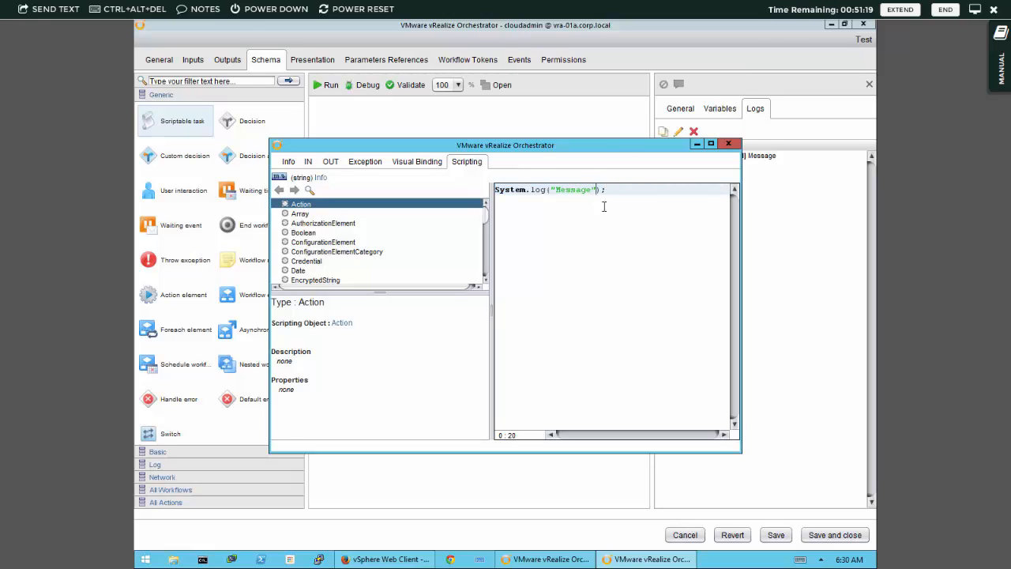
text(+ Input)
Check the task's input parameter name, correct the script line to System.log("Message " + Info); and run the workflow again.
click(313, 163)
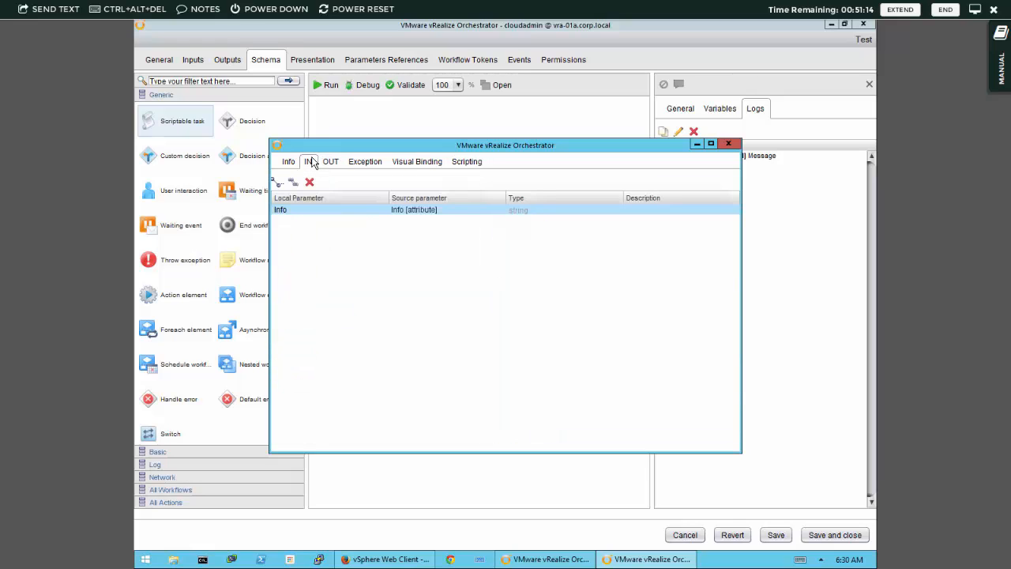
click(467, 164)
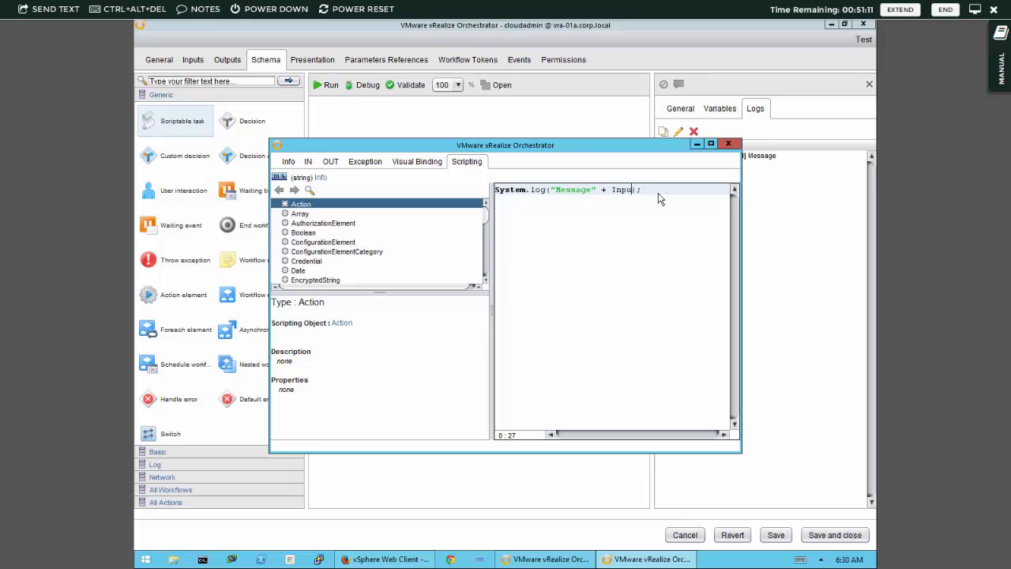
key(BackSpace)
key(BackSpace)
key(BackSpace)
text(fo)
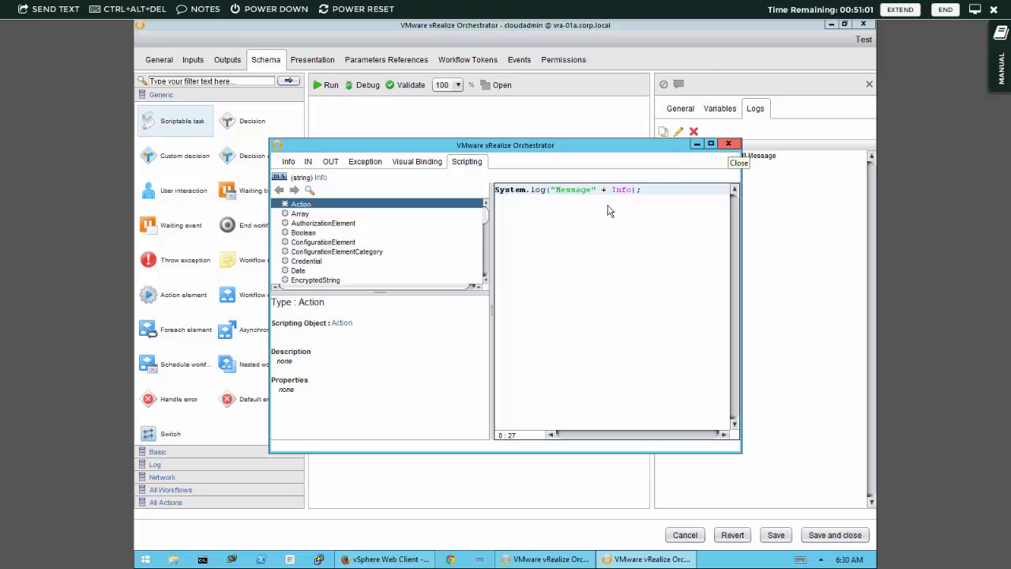
click(591, 192)
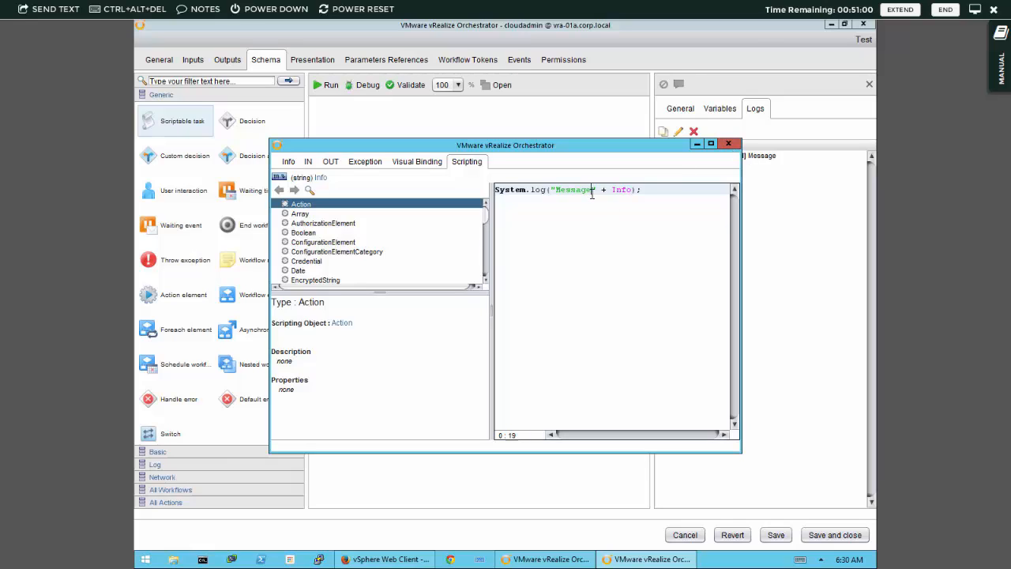
click(729, 145)
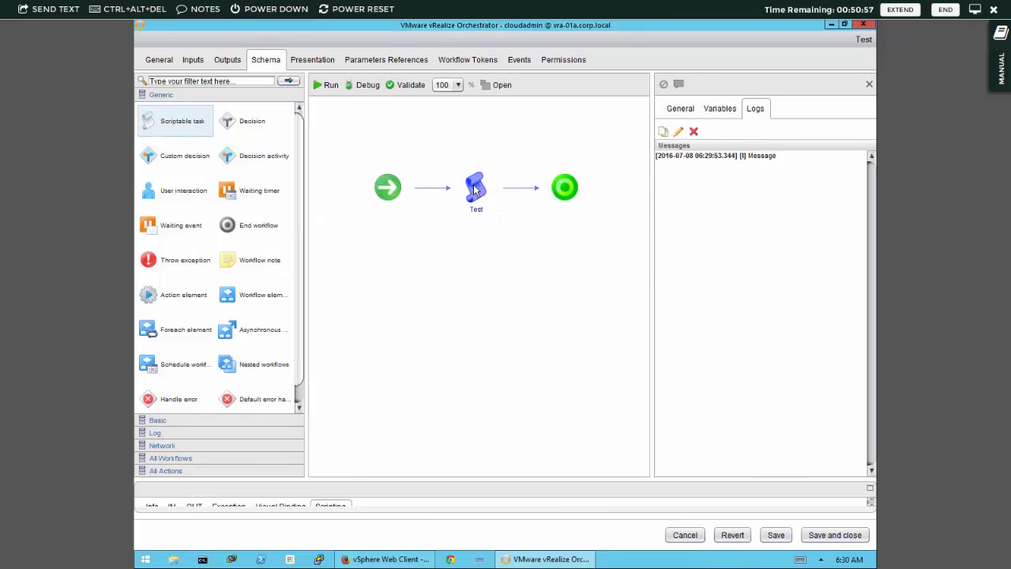
click(332, 85)
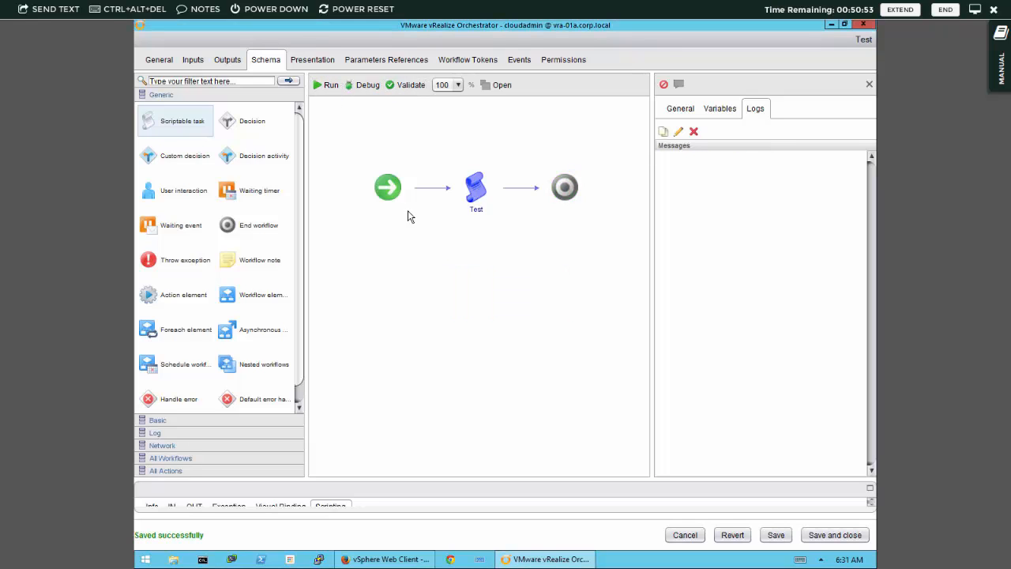
Reopen the Test task's script and extend the log statement to System.log("Message " + Info + " Dog");.
click(478, 185)
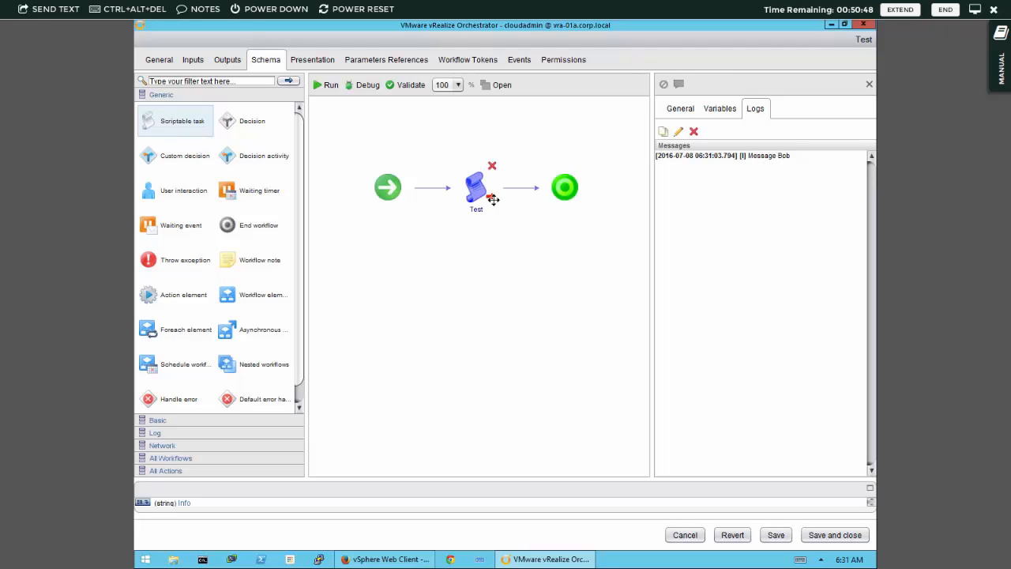
click(869, 487)
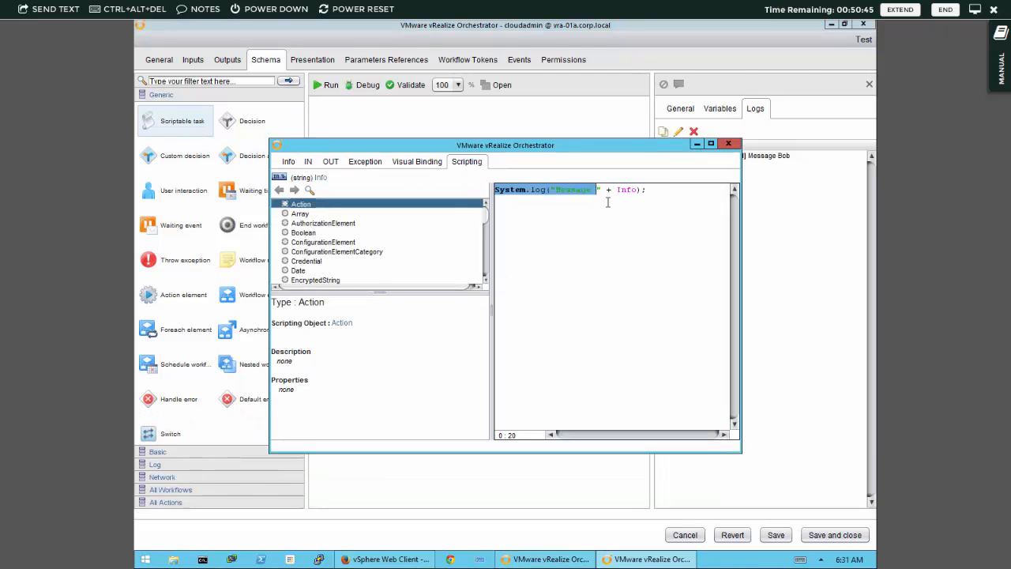
click(647, 190)
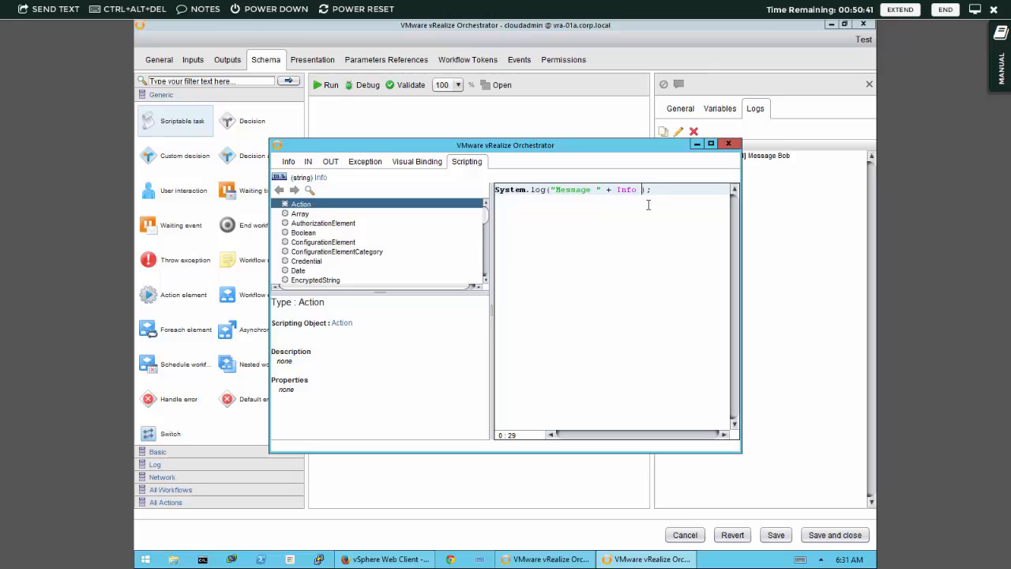
text(+ ")
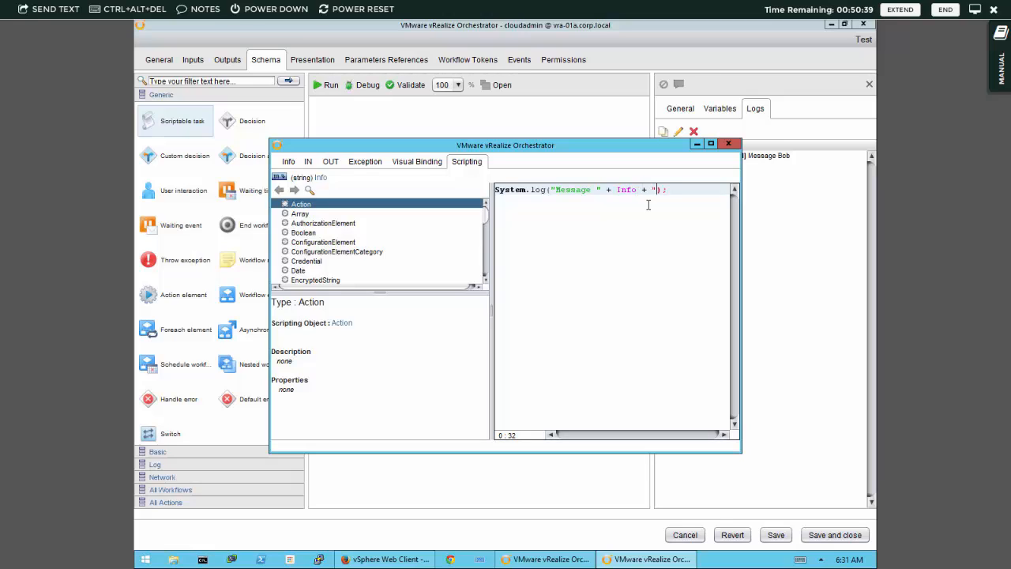
text( Dog")
click(649, 205)
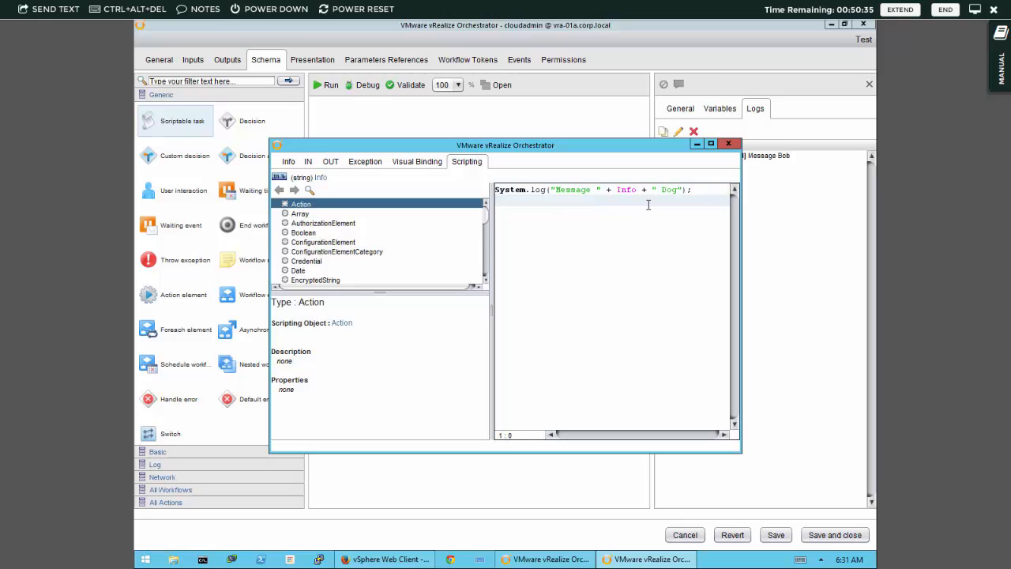
Add system.log("Message two"); two lines below the first log statement in the script and run the workflow.
key(Return)
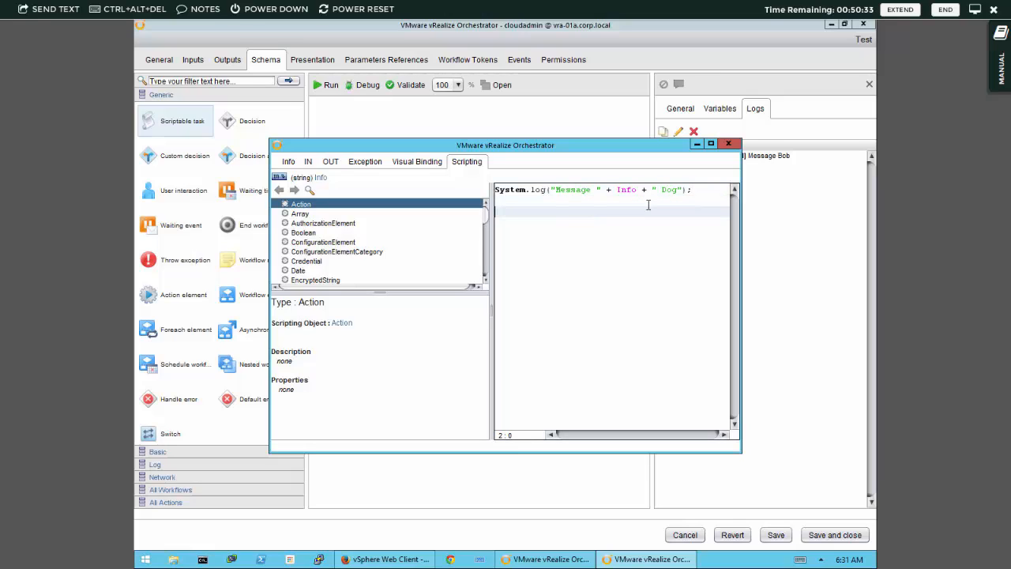
text(syste)
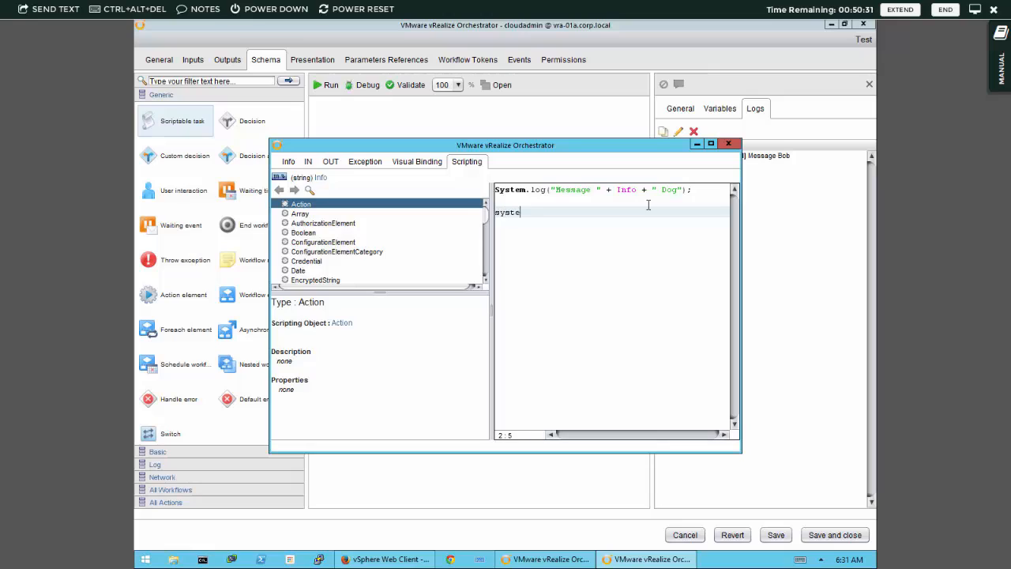
text(m.log)
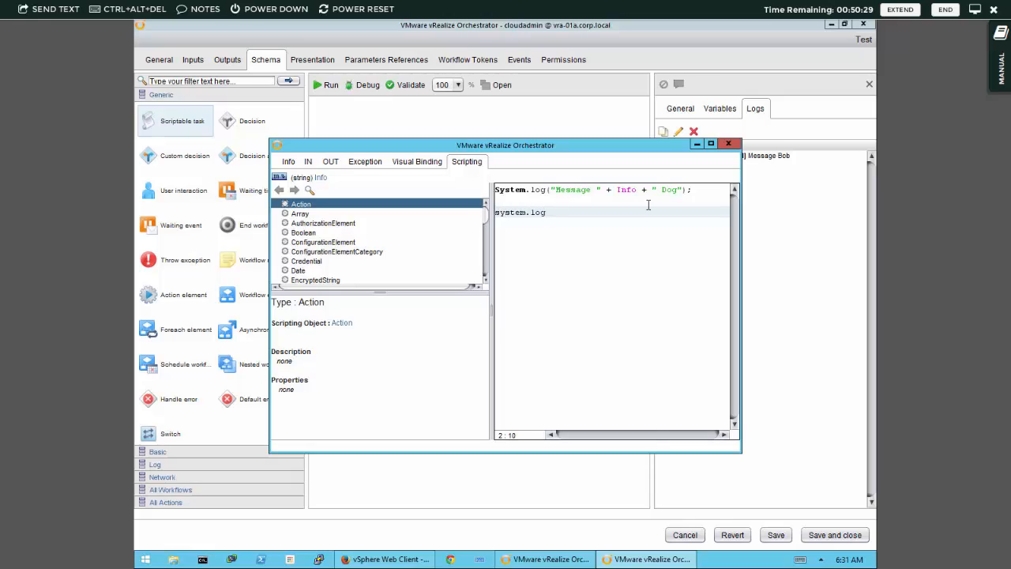
text(("Message two"))
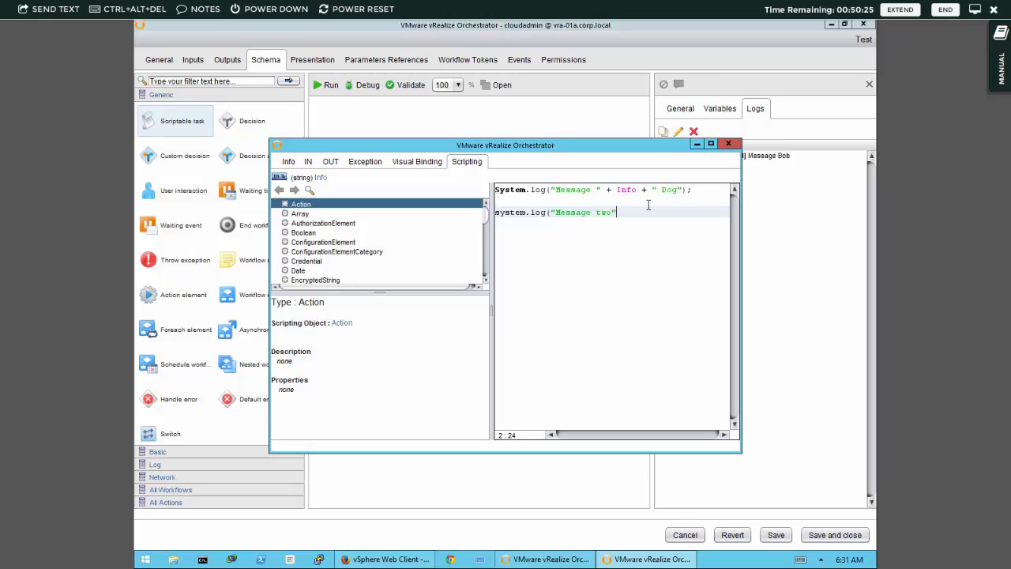
text(;)
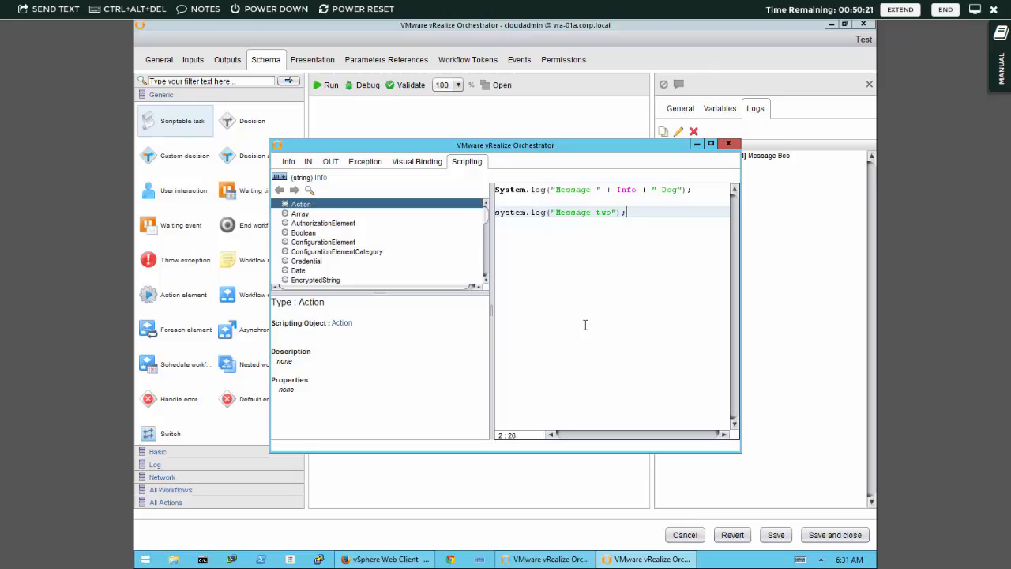
click(728, 145)
click(324, 86)
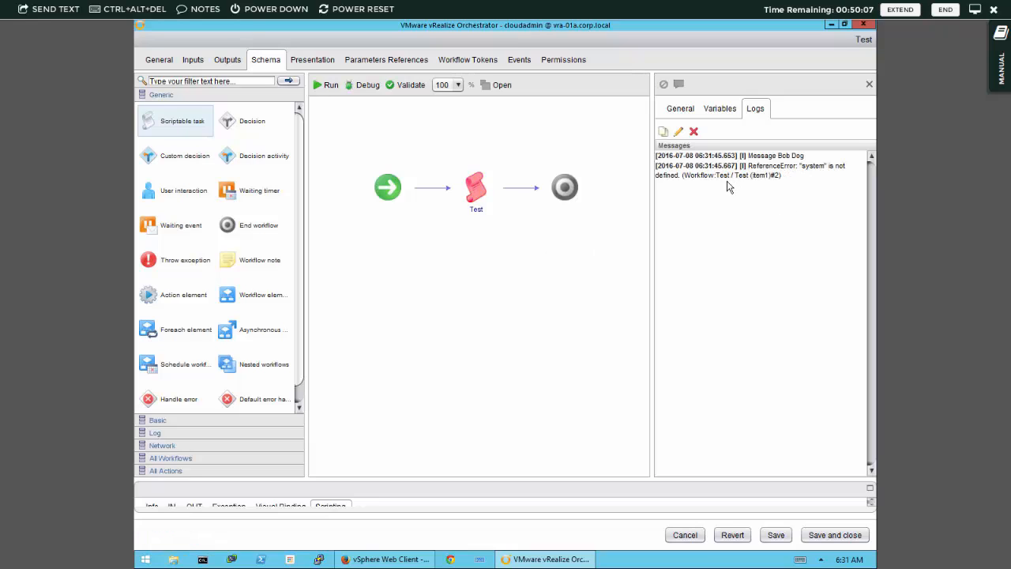
Capitalize System in the script's second log statement, making it System.log("Message two"); and rerun the workflow.
mouse_move(475, 183)
click(869, 493)
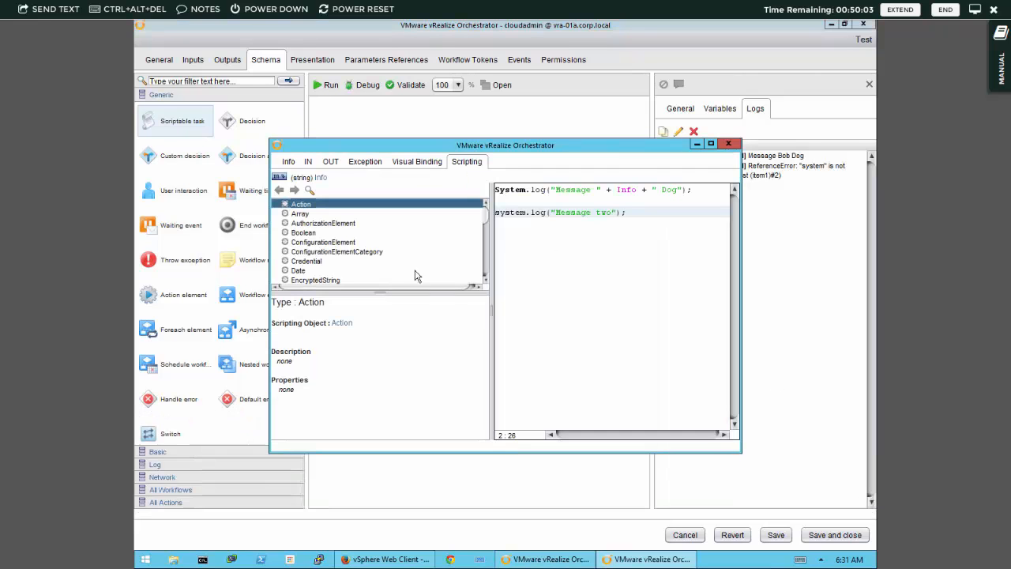
double_click(505, 212)
text(System)
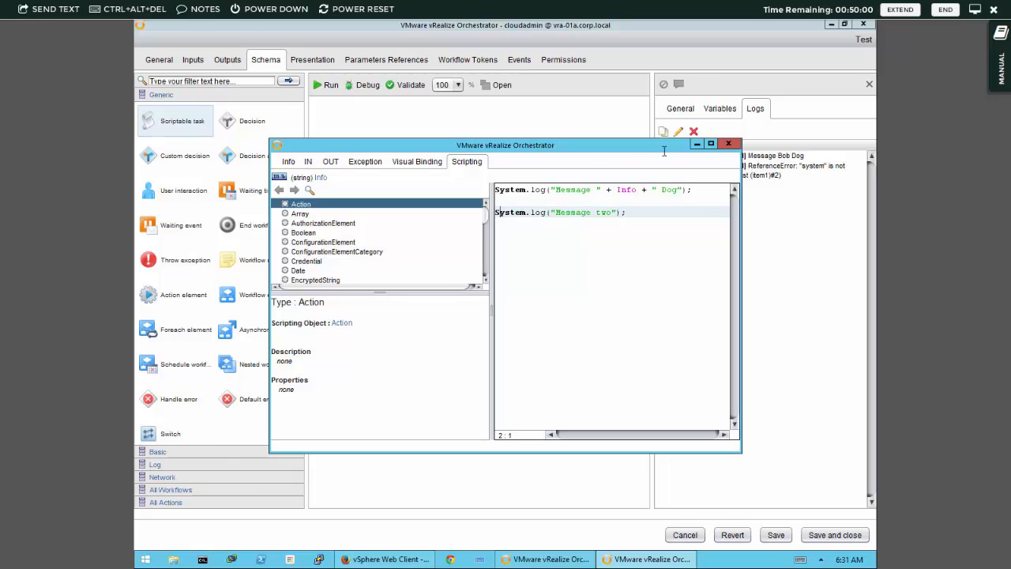
click(726, 144)
click(328, 86)
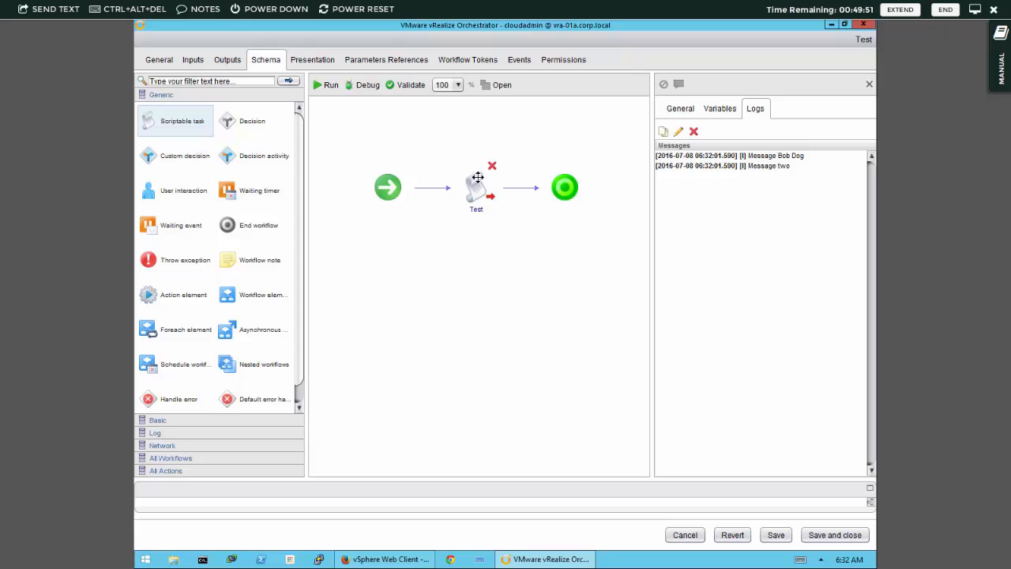
Open the Test task's script again in a separate window.
click(475, 193)
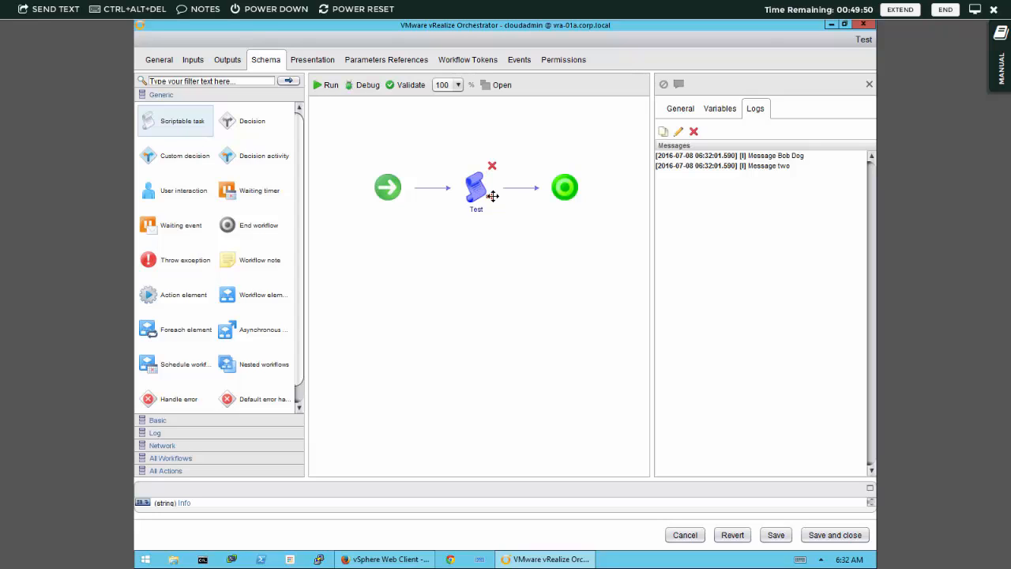
click(871, 489)
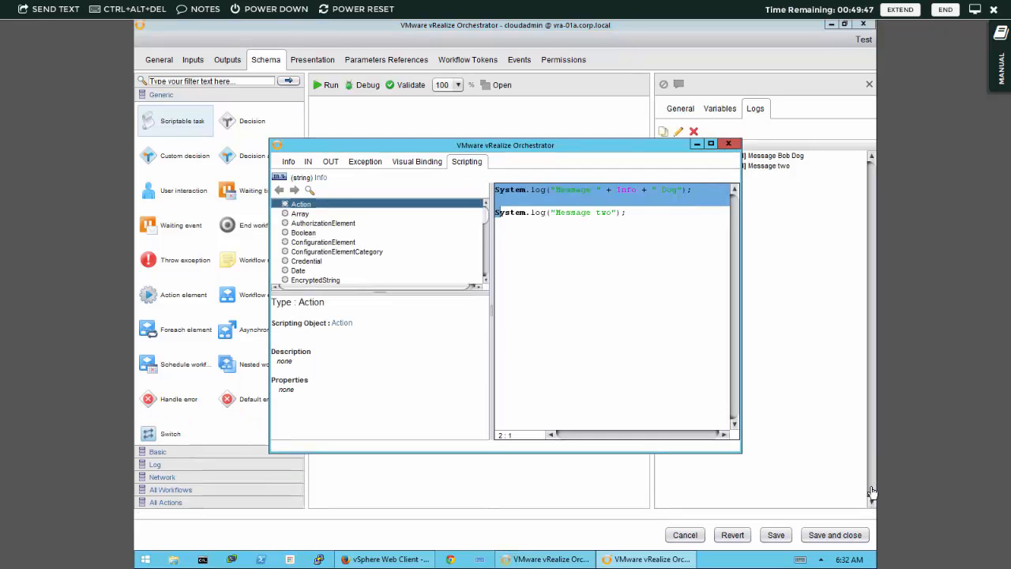